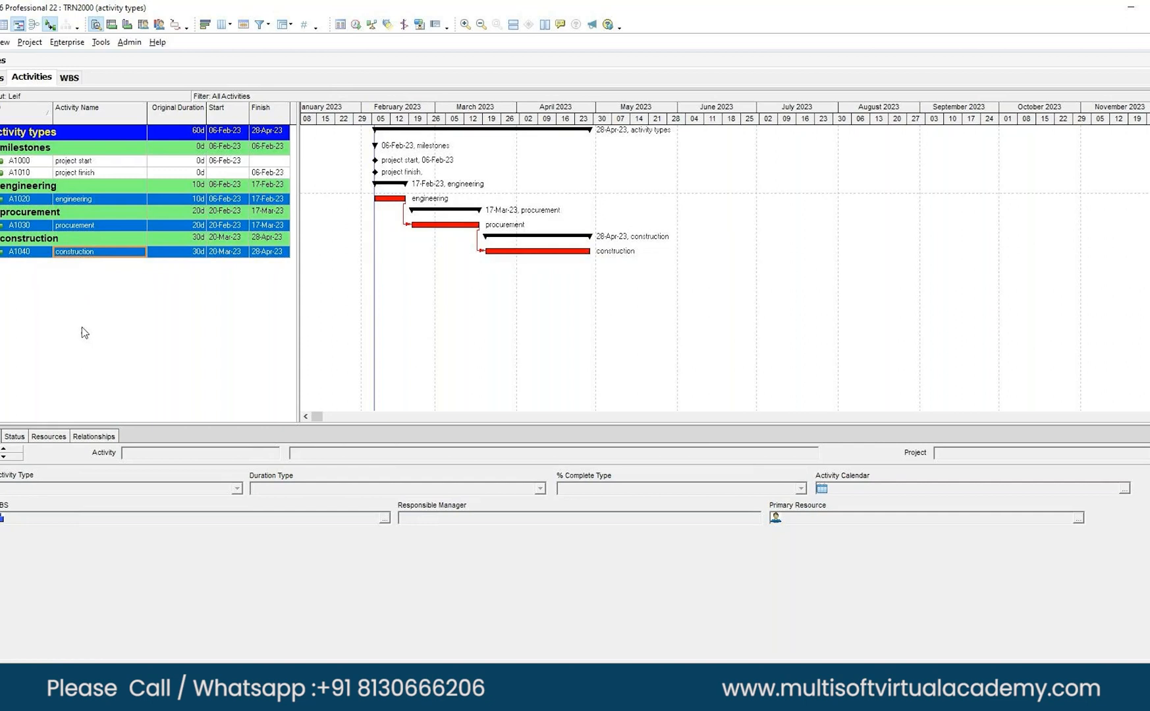
Assign the project start milestone (A1000) as a predecessor of the engineering activity with an SS relationship
left_click(66, 200)
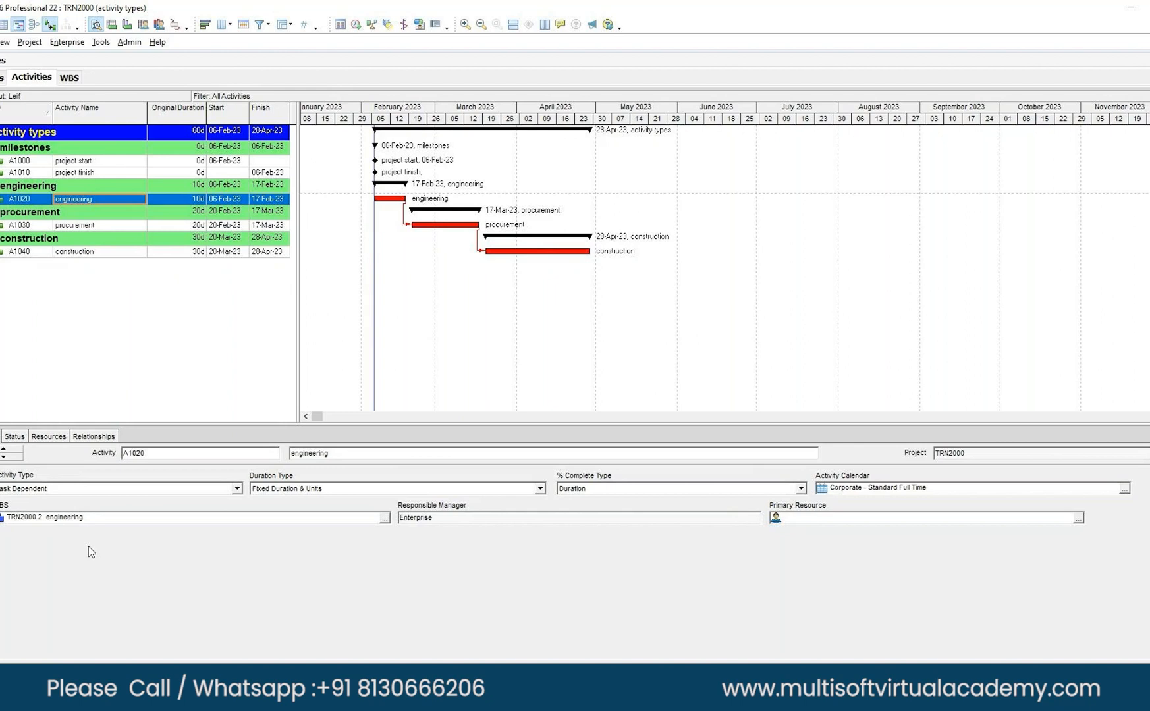
left_click(94, 437)
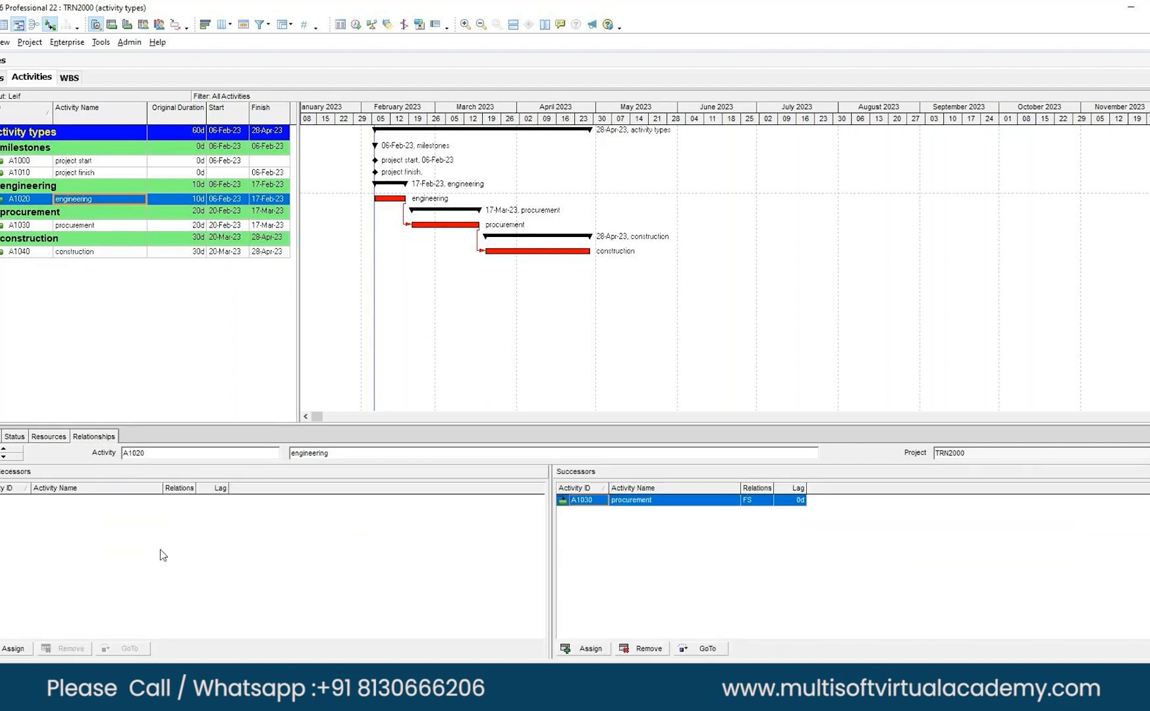
right_click(10, 503)
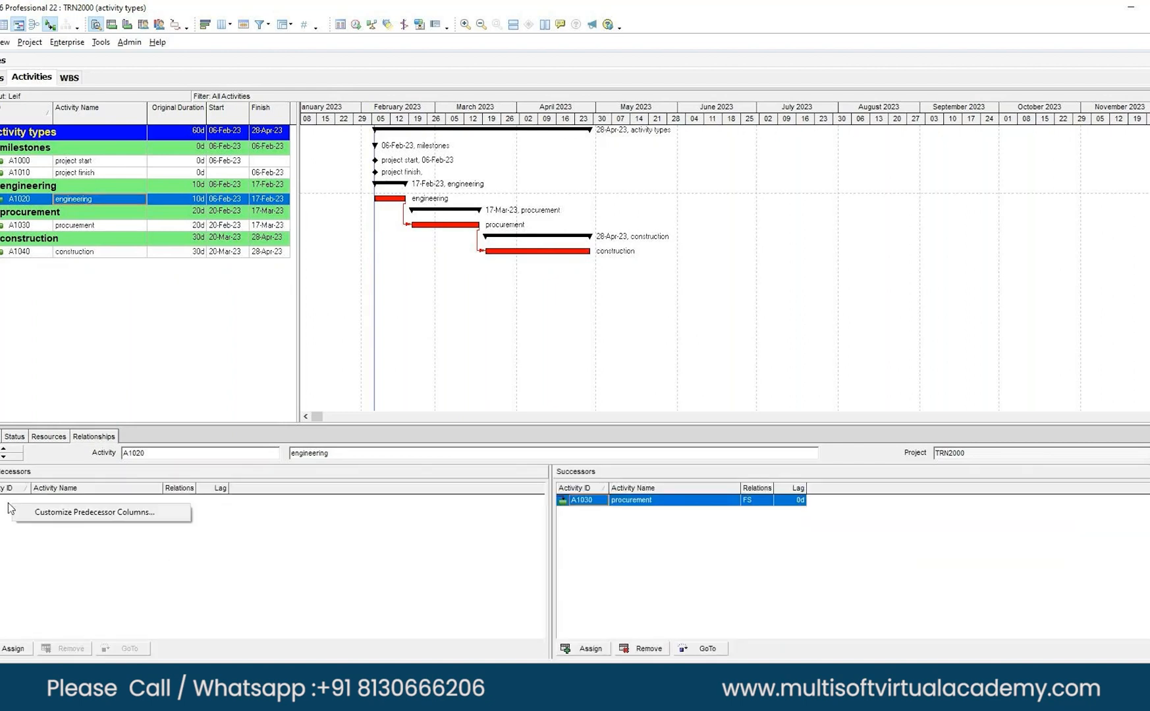
left_click(39, 507)
double_click(553, 377)
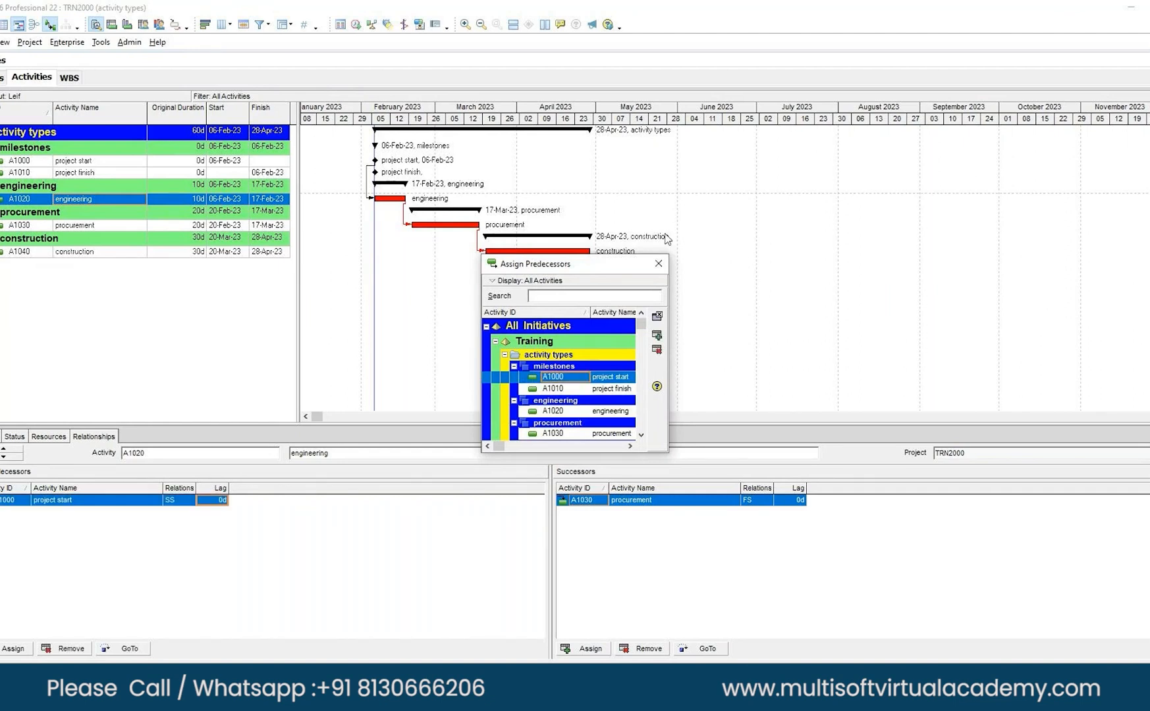
left_click(658, 263)
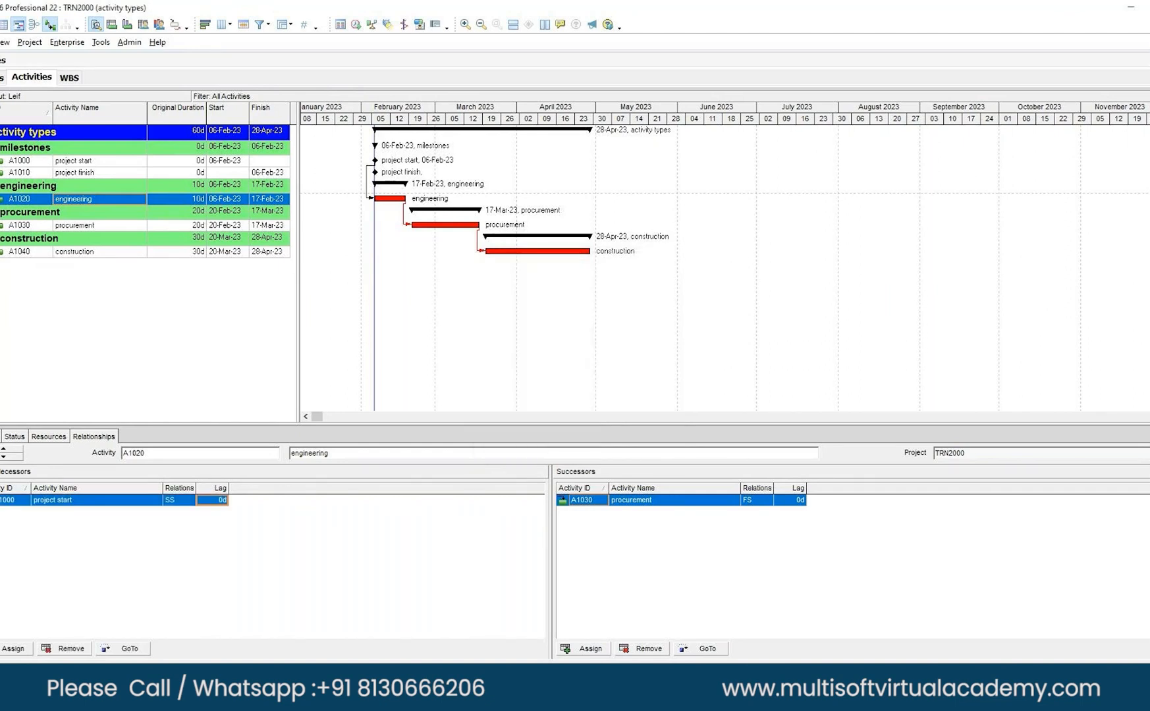
Assign the project finish milestone (A1010) as a successor of the construction activity with an FF relationship
left_click(82, 253)
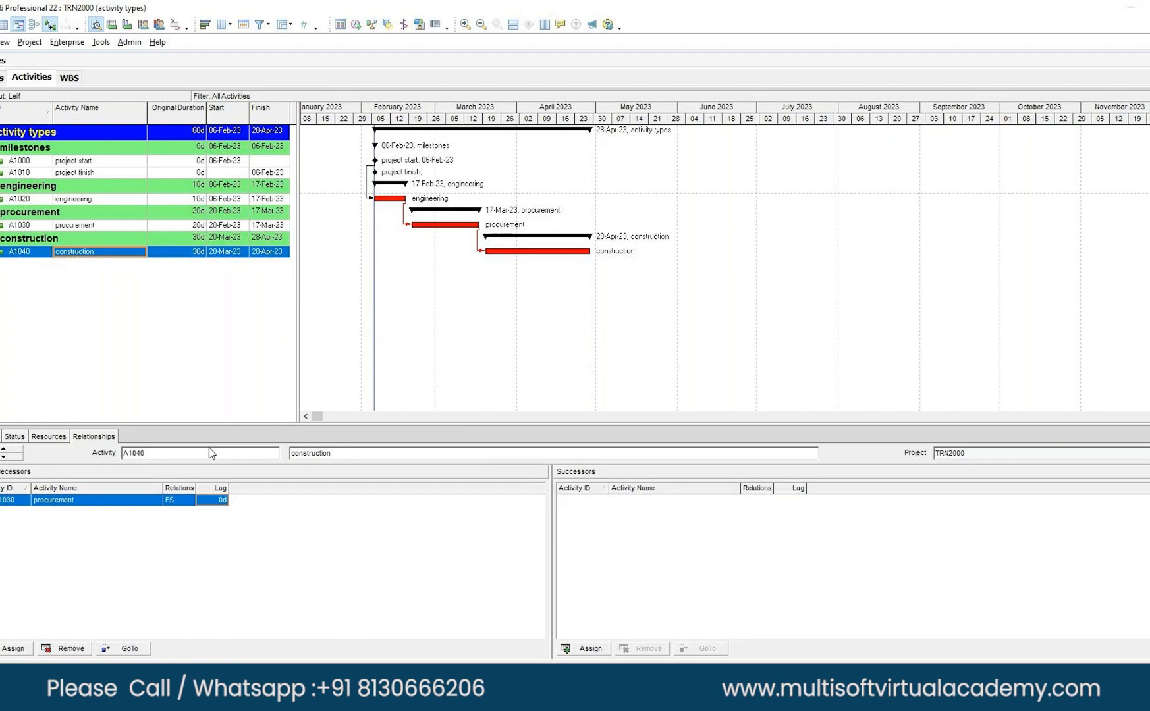
double_click(592, 517)
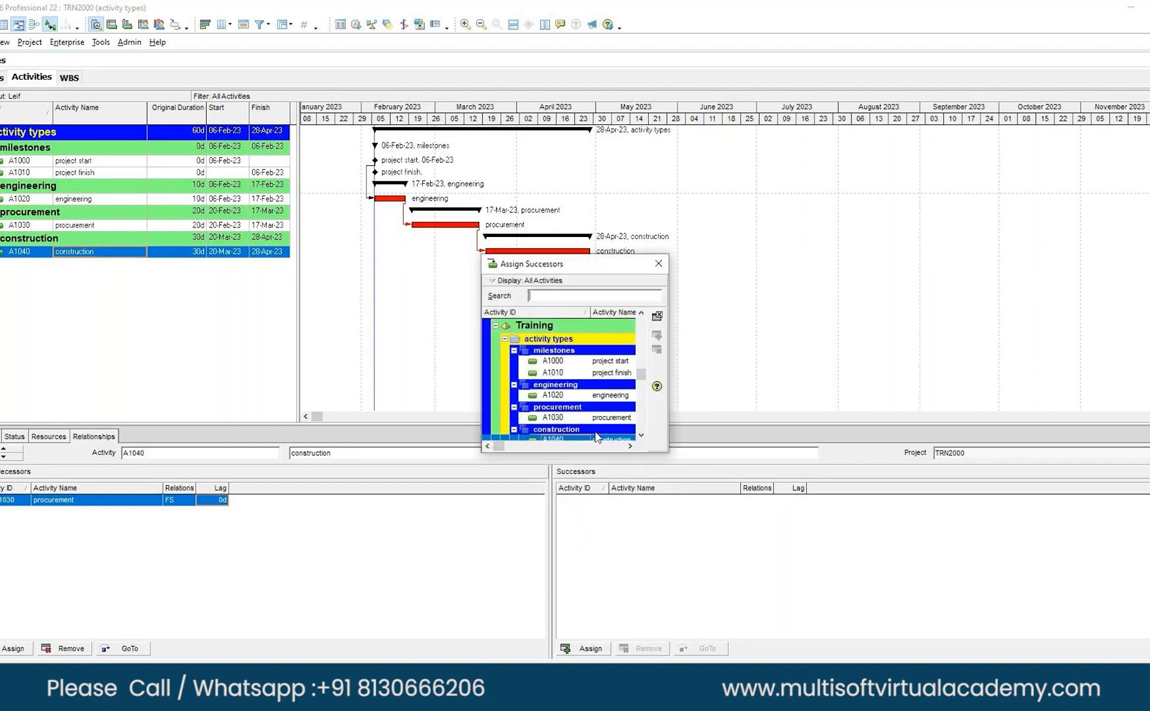
left_click(598, 374)
left_click(657, 335)
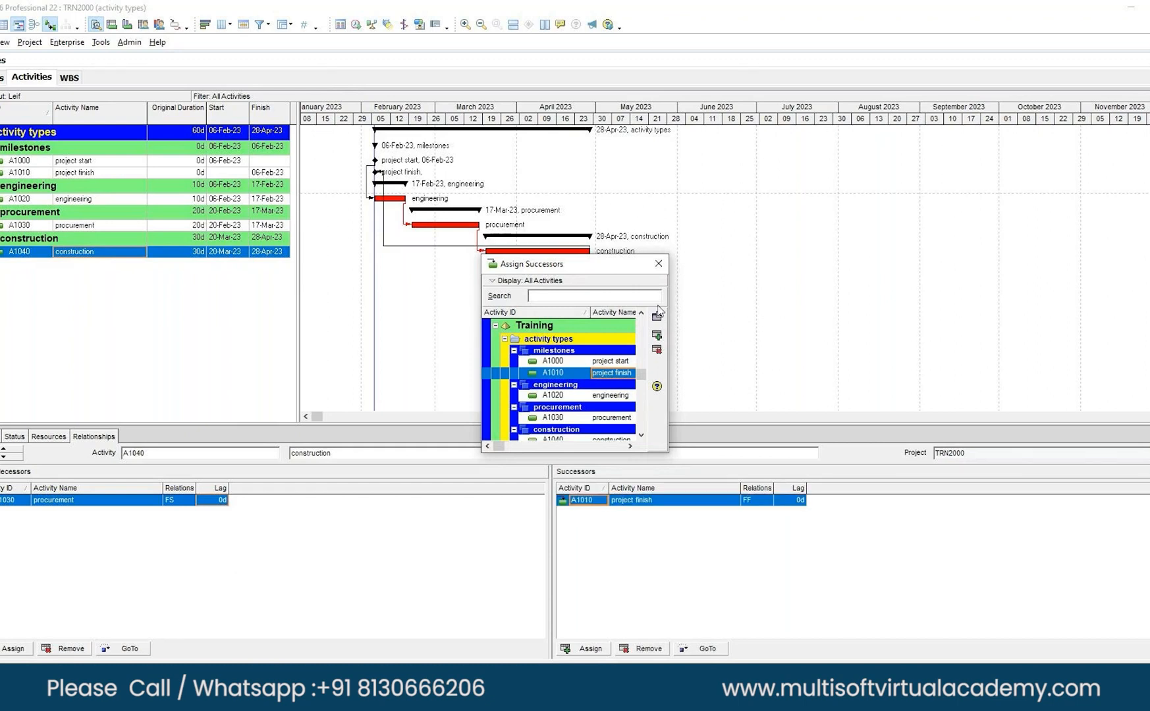
left_click(660, 264)
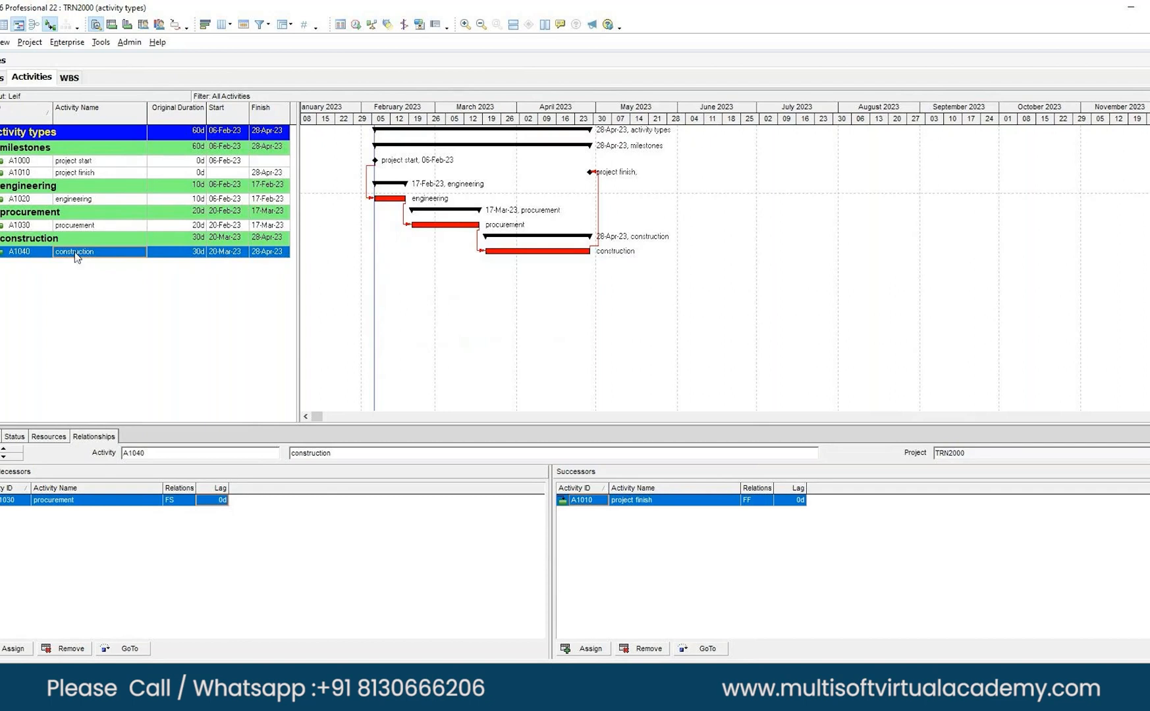
Review the activity types available for the construction activity, keeping it as Task Dependent
left_click(1, 436)
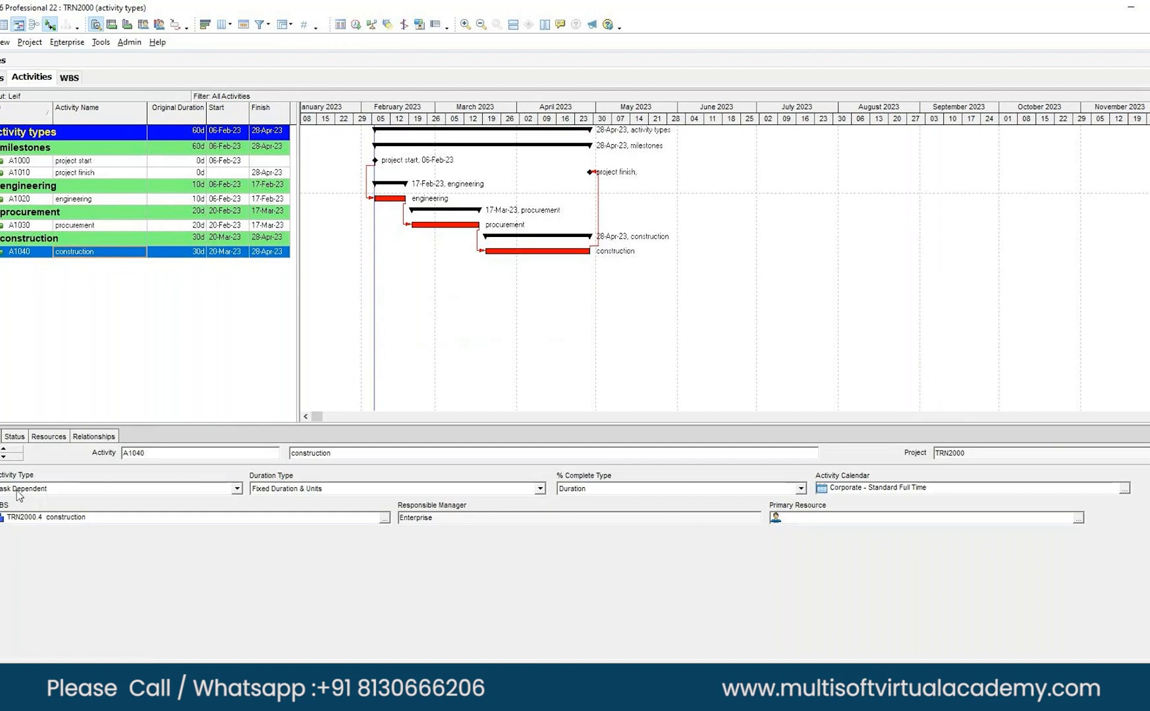
left_click(237, 488)
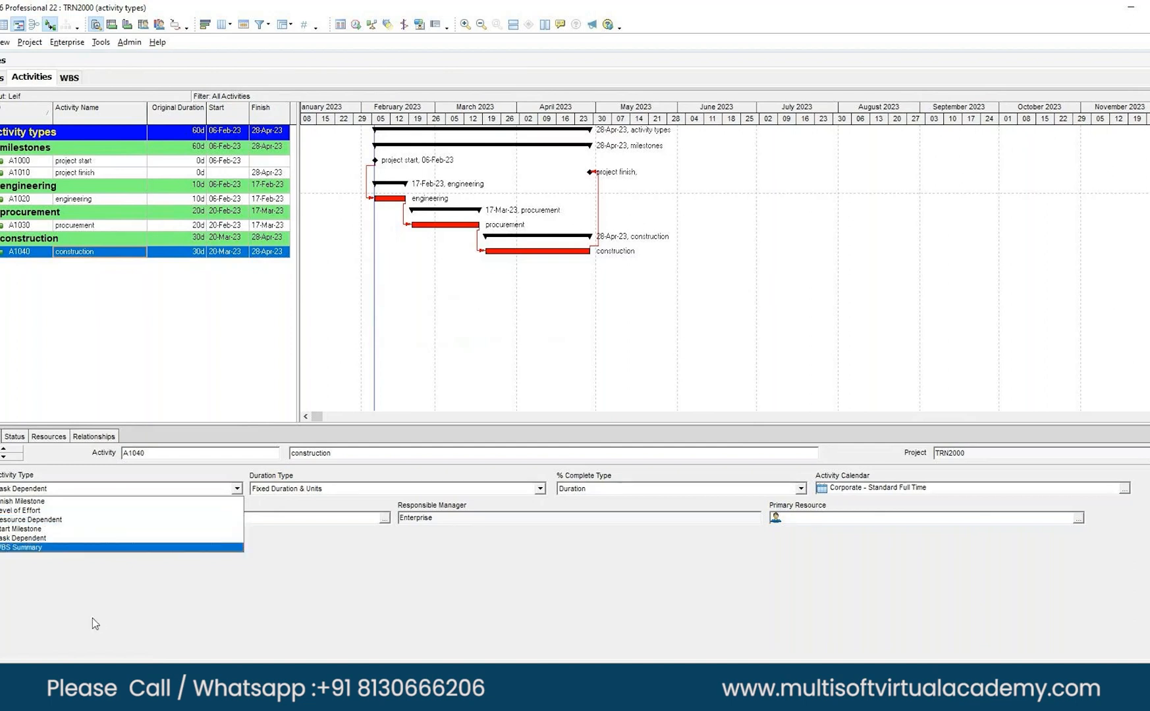
left_click(21, 539)
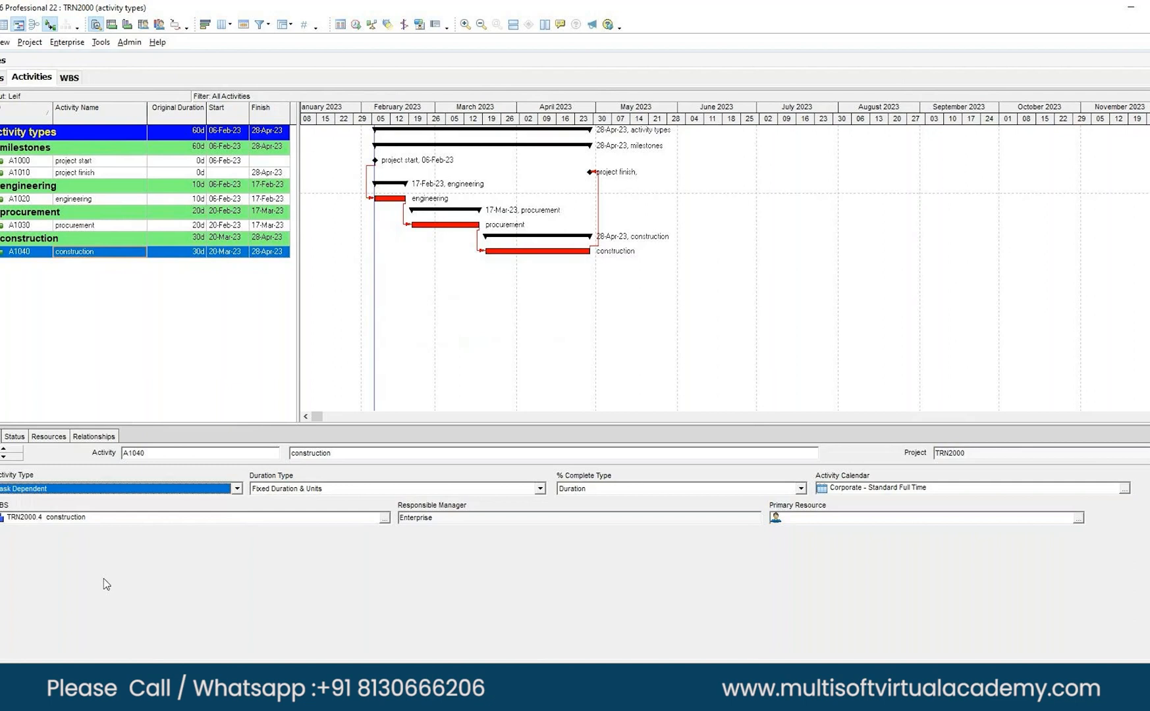
left_click(237, 488)
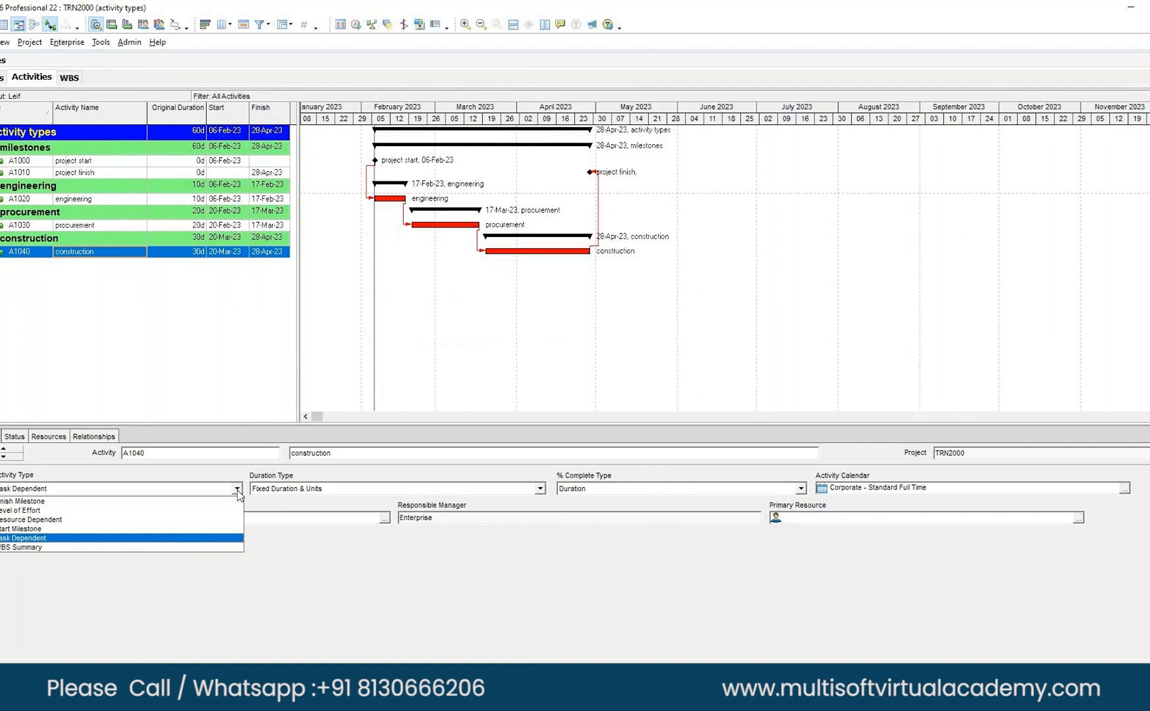
left_click(238, 491)
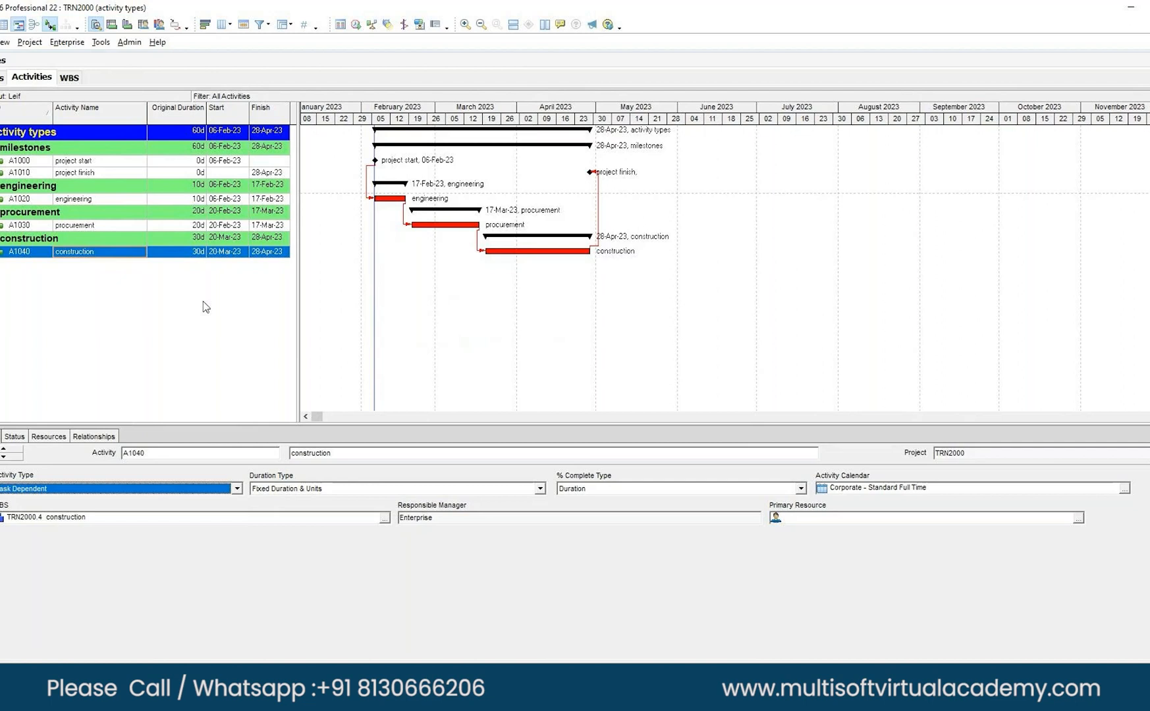
Add a new activity named "meetings" under the milestones WBS
right_click(49, 170)
left_click(79, 256)
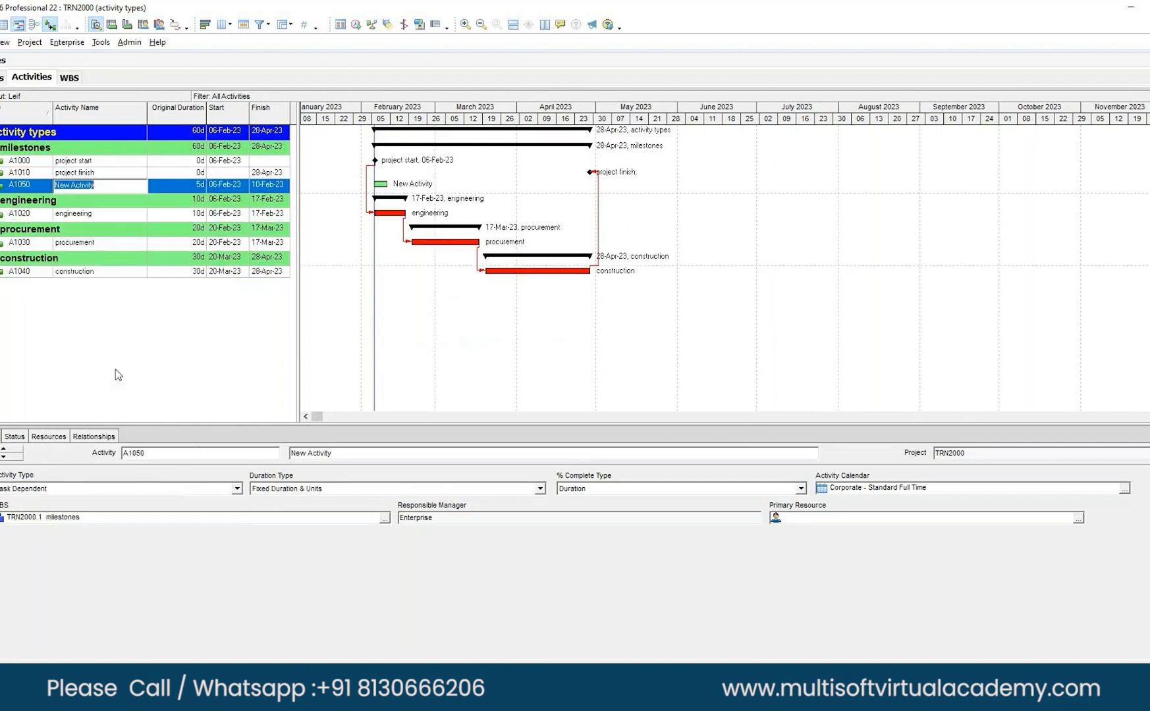
type("meetings")
left_click(166, 189)
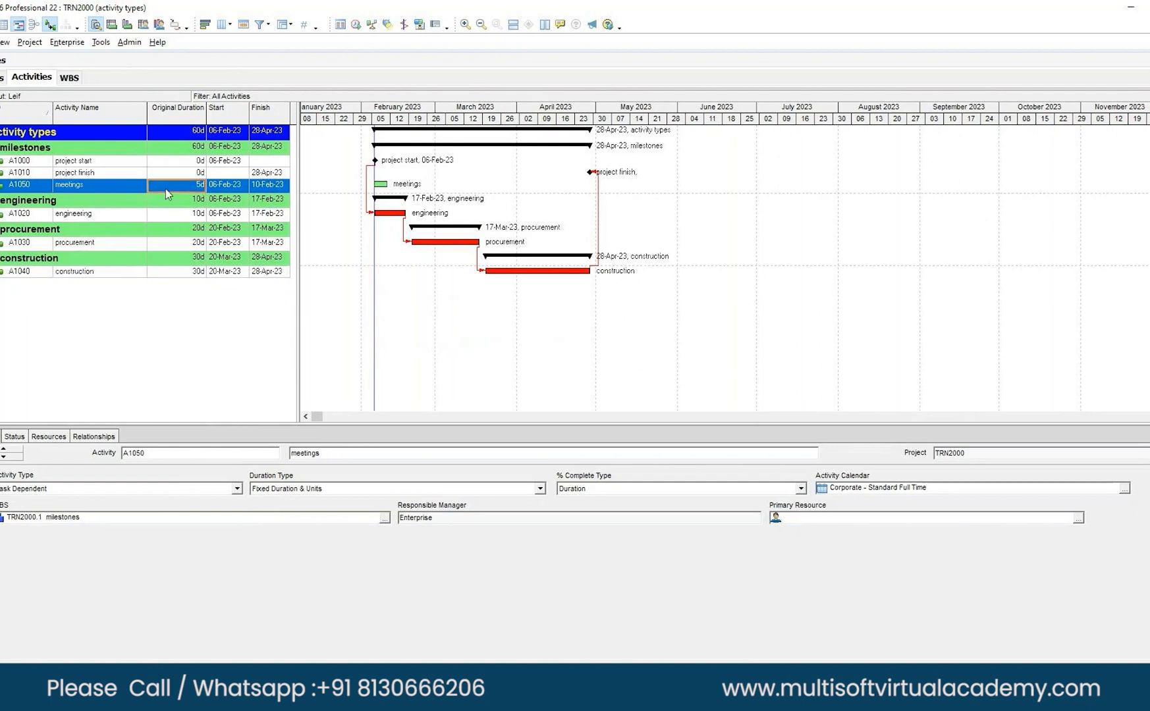
Set the activity type of the meetings activity to Level of Effort
left_click(109, 188)
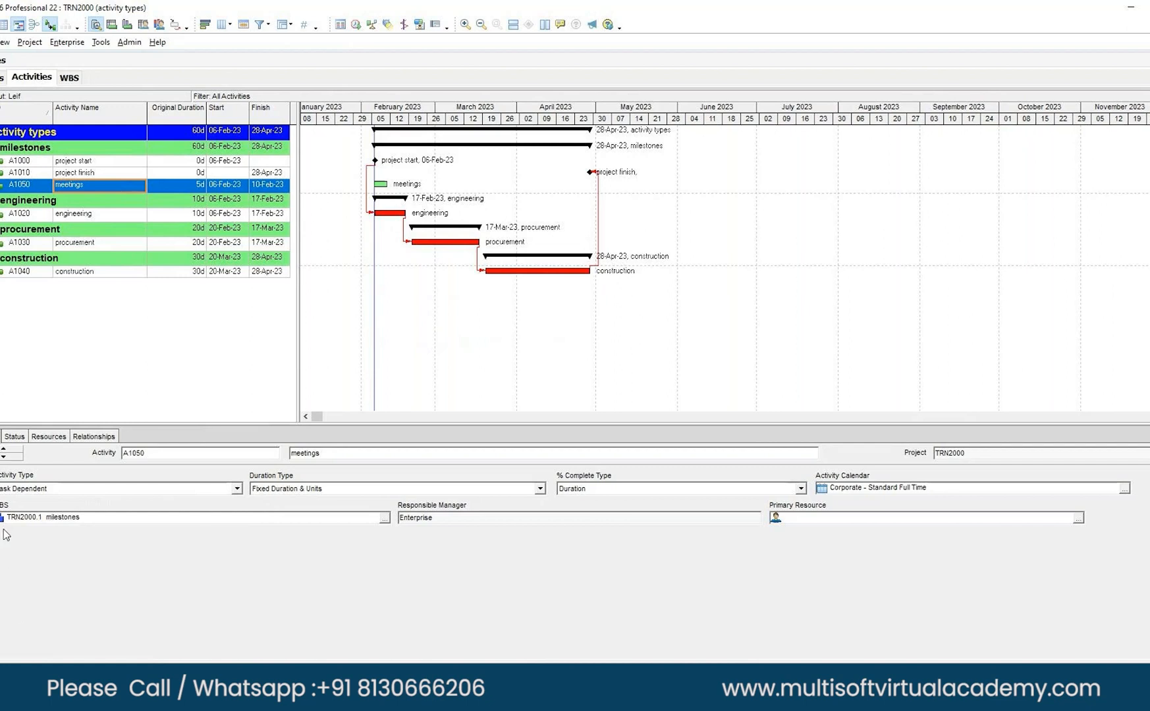
left_click(237, 489)
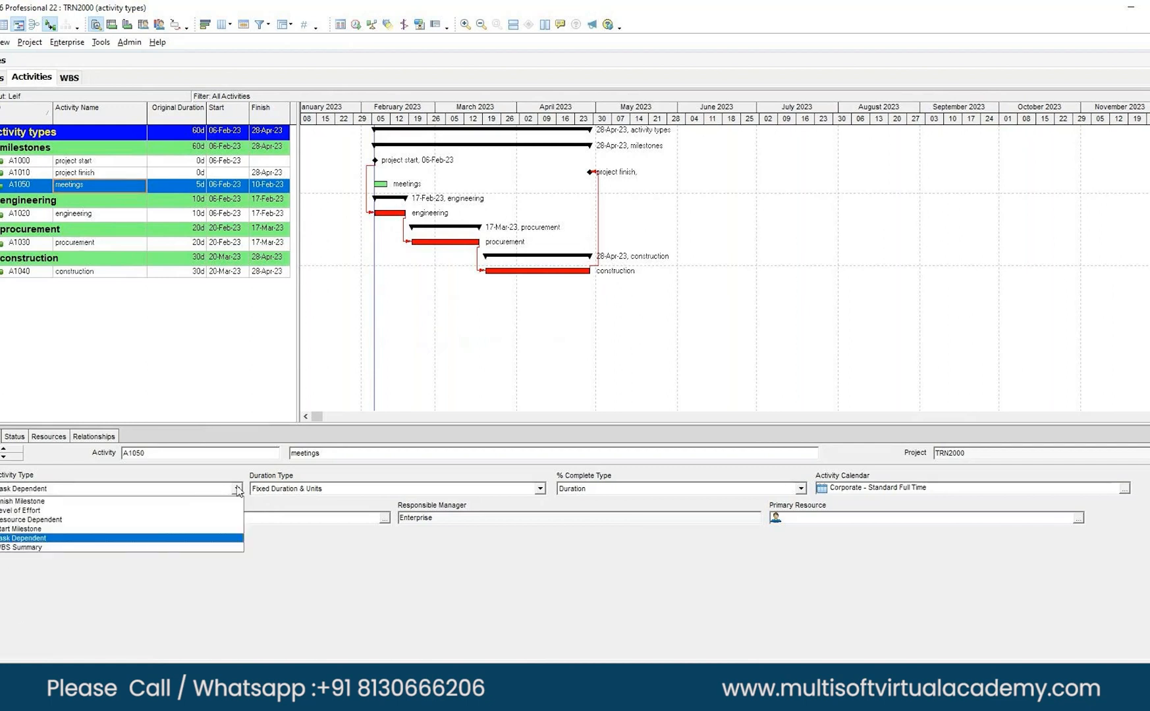
left_click(9, 511)
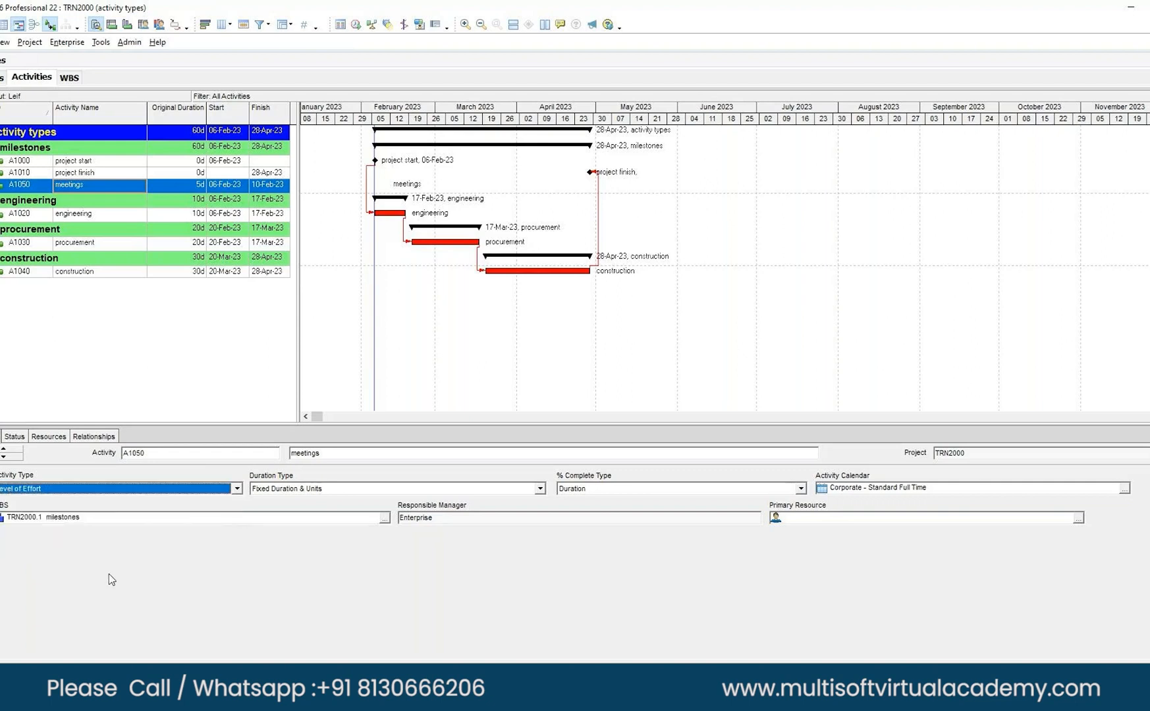
Link the meetings activity to project start as its SS predecessor and project finish as its FF successor
left_click(92, 437)
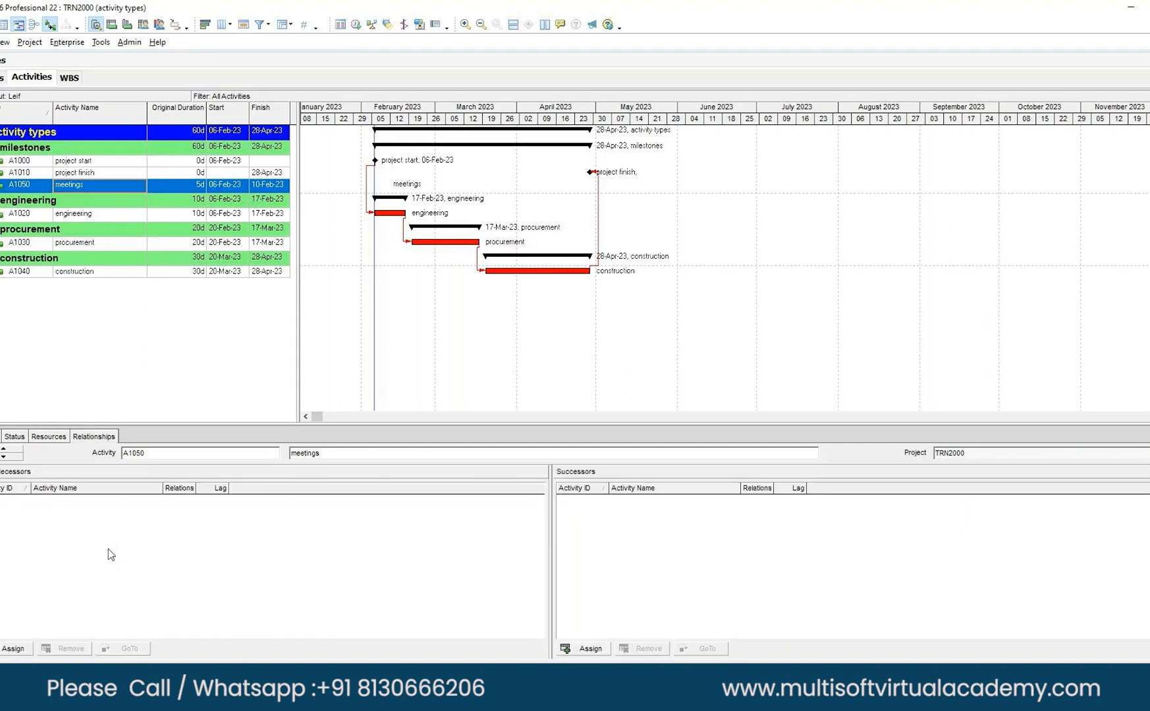
left_click(13, 649)
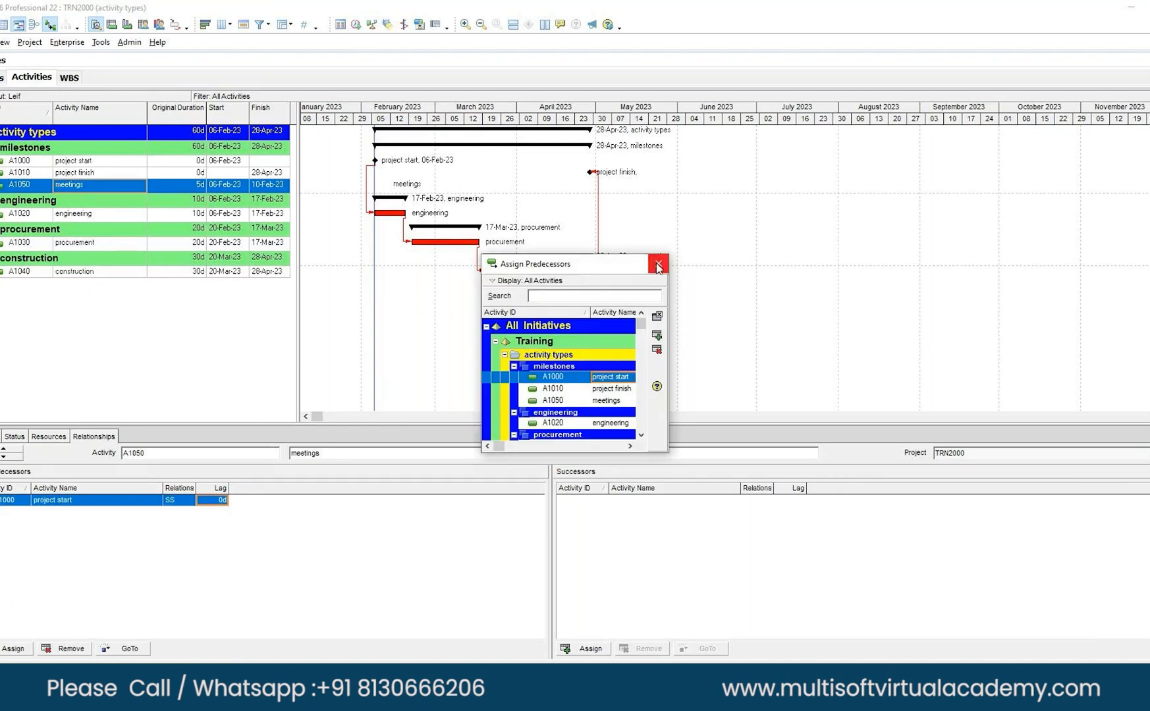
double_click(553, 375)
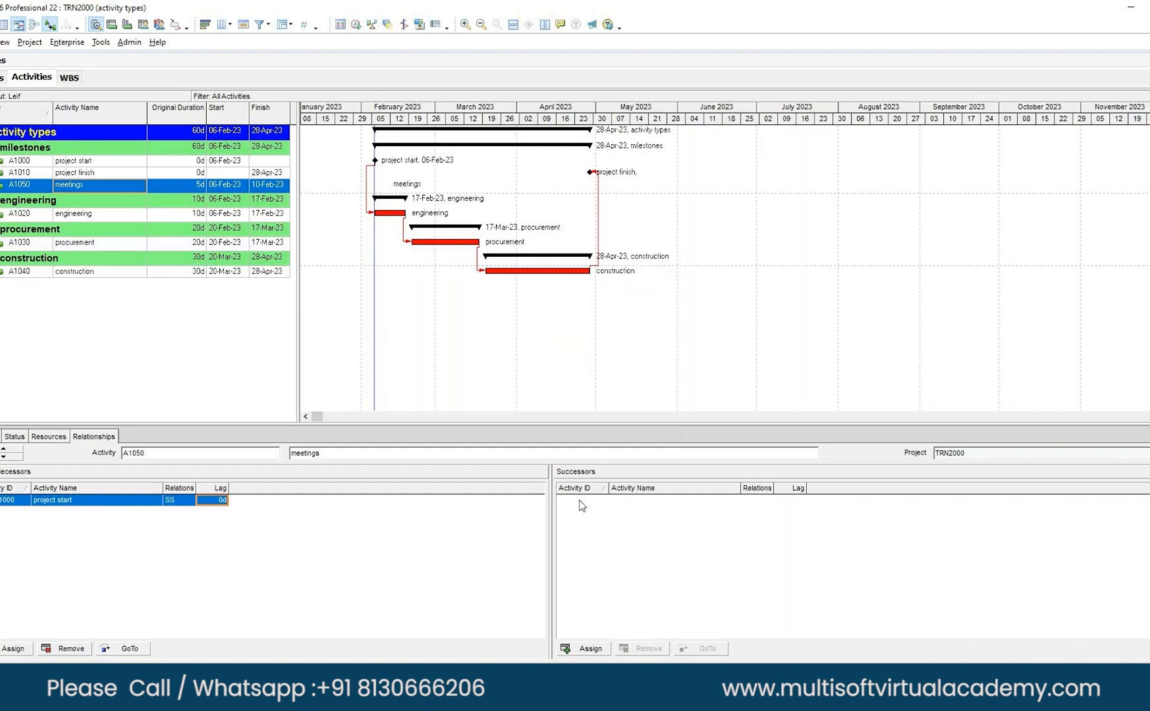
right_click(581, 506)
left_click(583, 649)
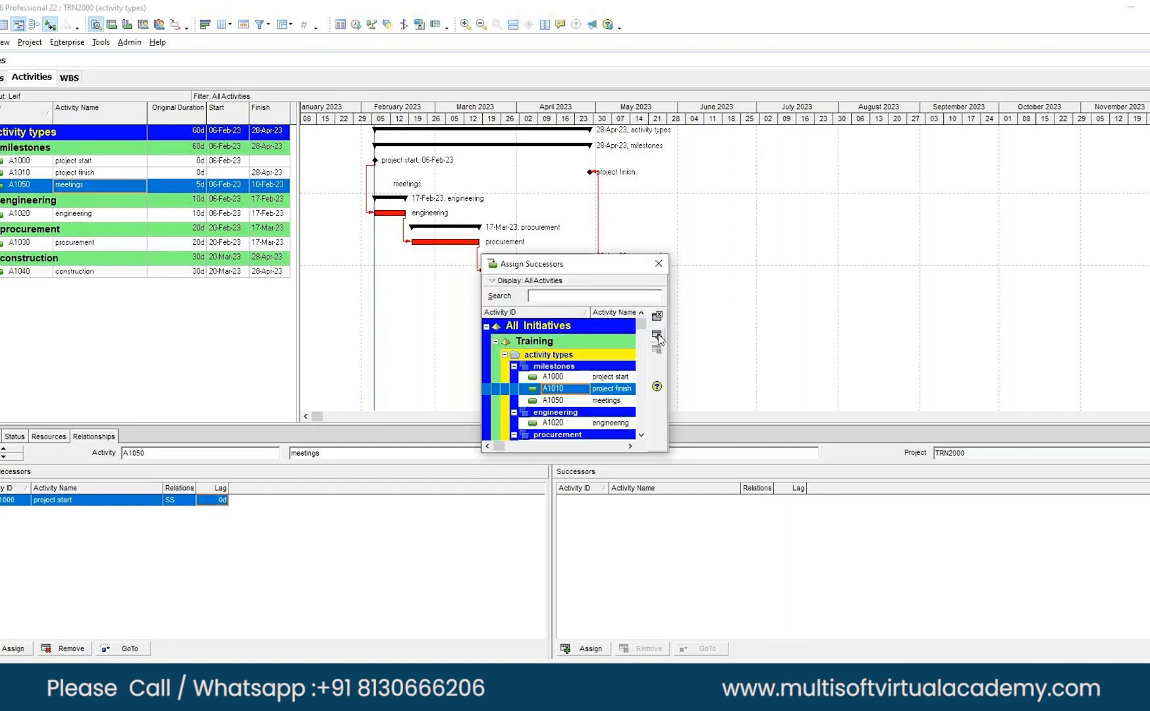
left_click(657, 335)
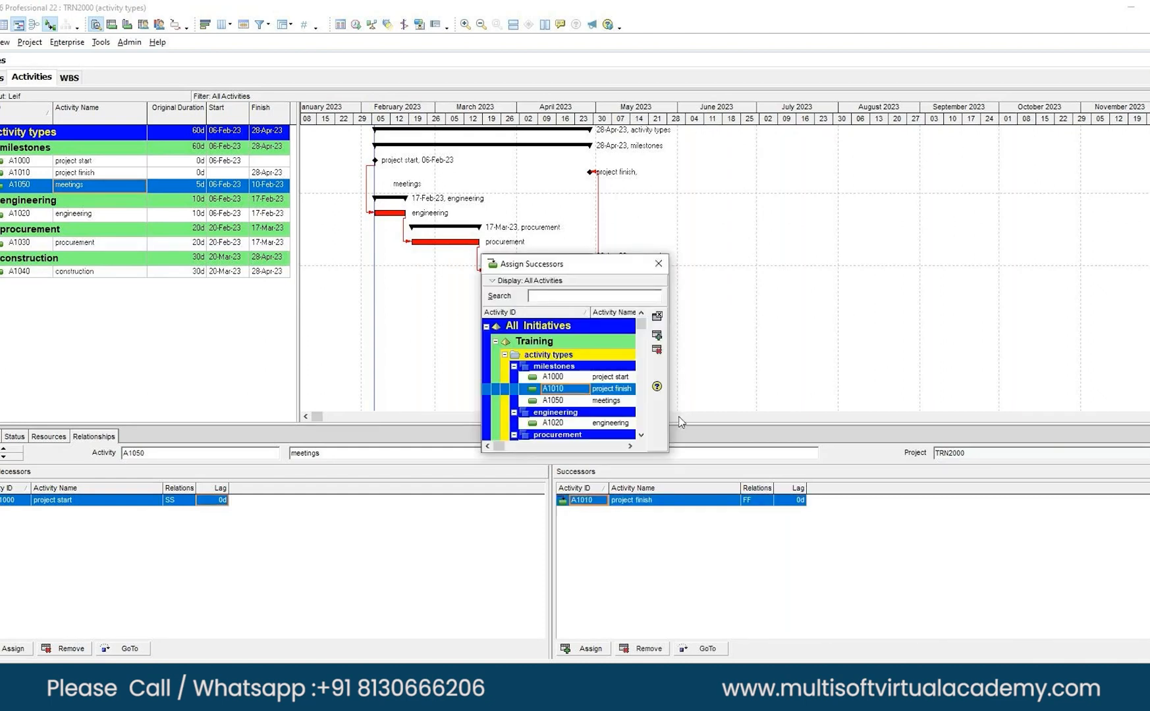
left_click(657, 264)
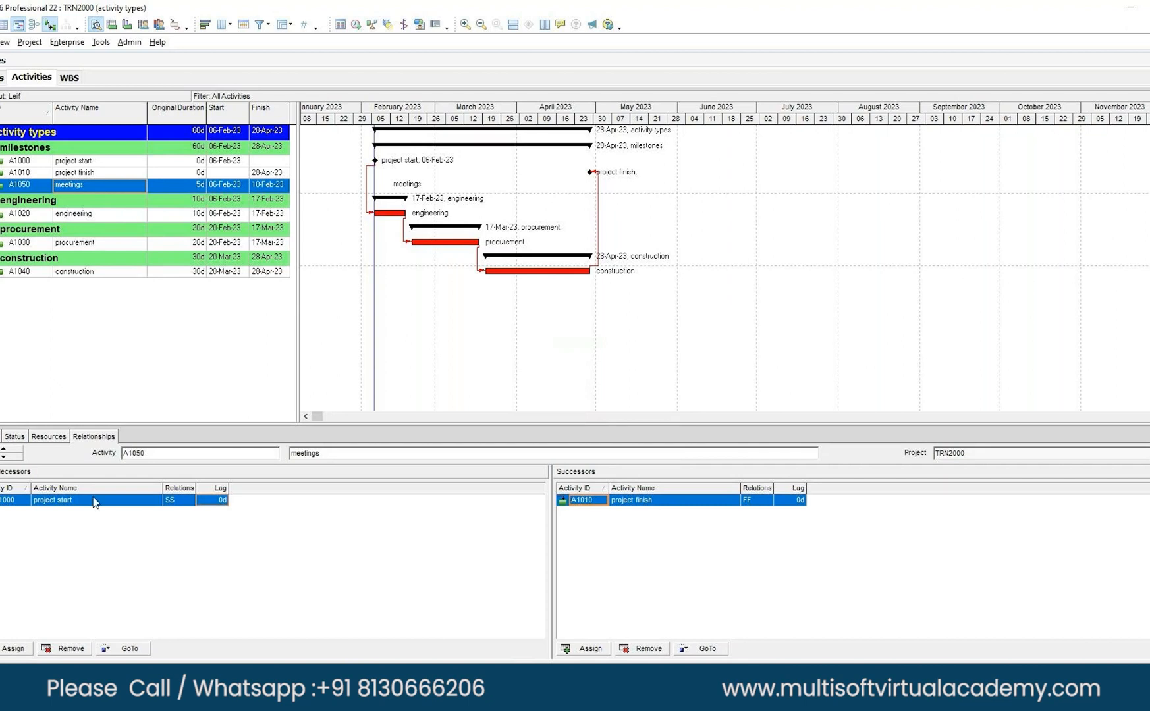
Set the timescale of the remaining level of effort bar to Remain Bar and apply it to the Gantt chart
right_click(409, 189)
left_click(458, 213)
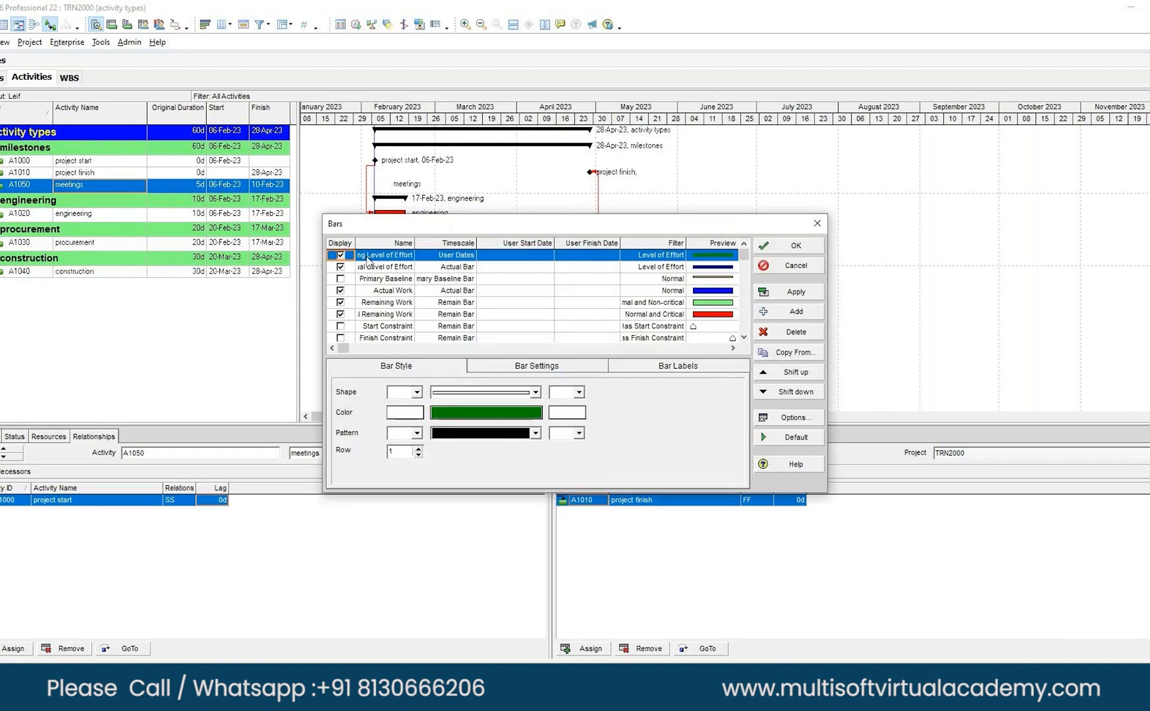
left_click(439, 260)
left_click(440, 259)
left_click(443, 288)
left_click(794, 292)
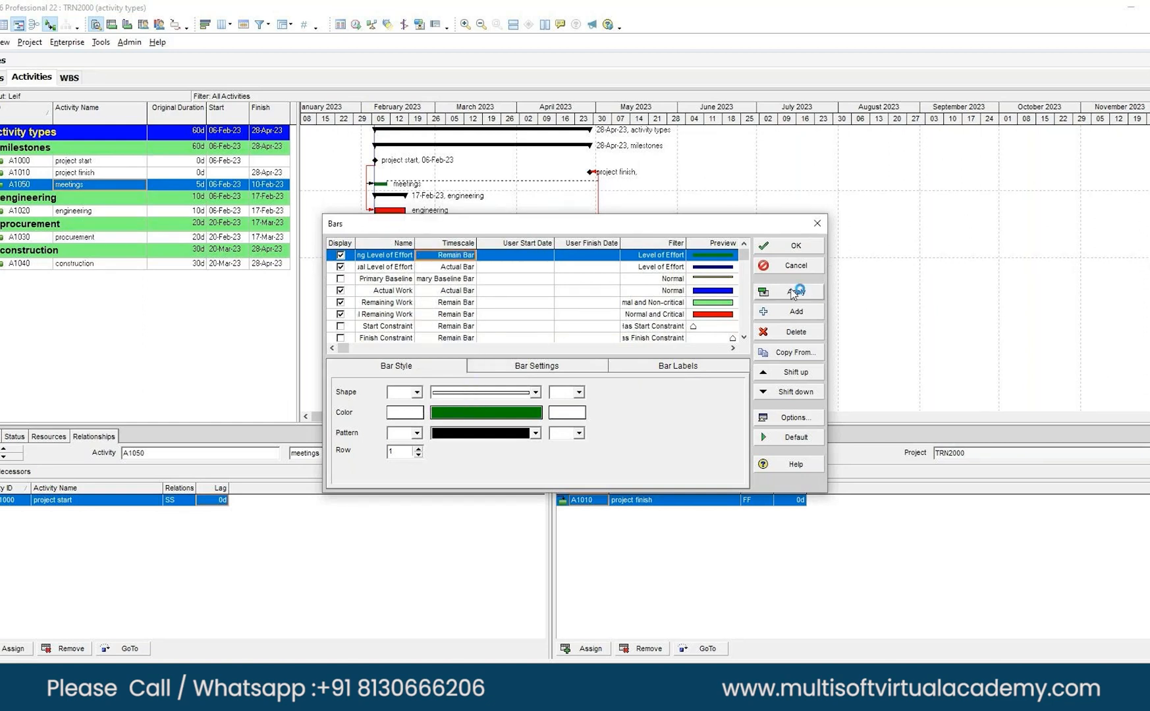
left_click(799, 246)
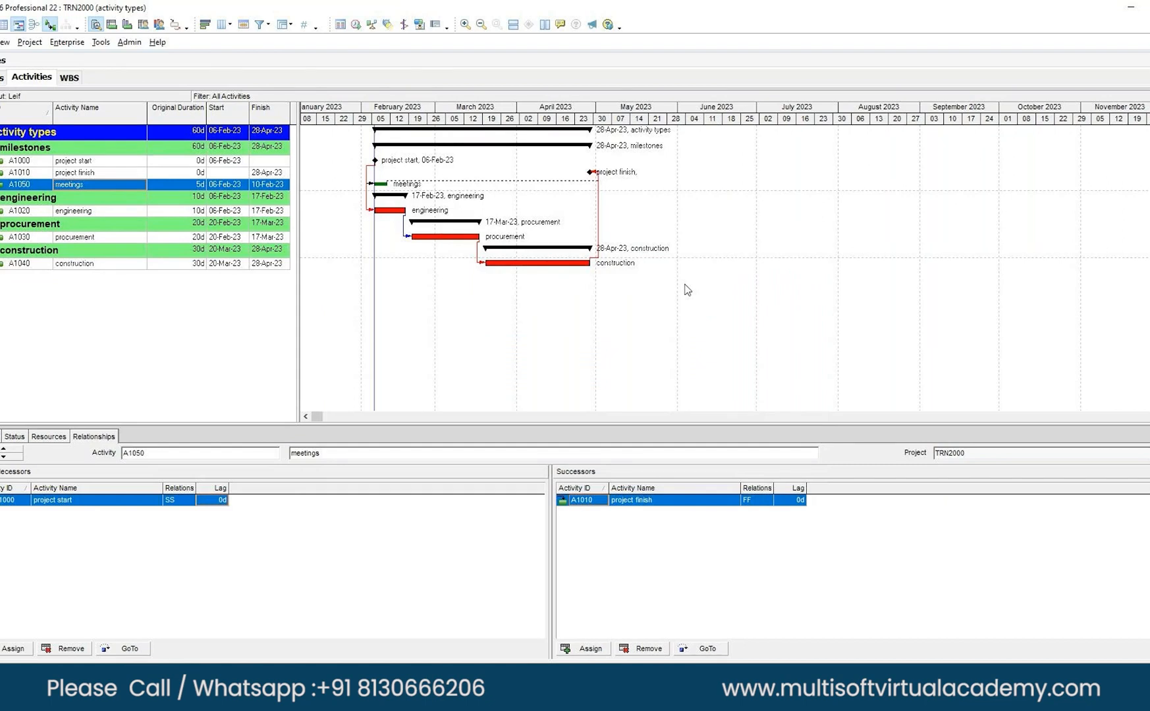
Save the current activities view as a new layout
key("alt+f")
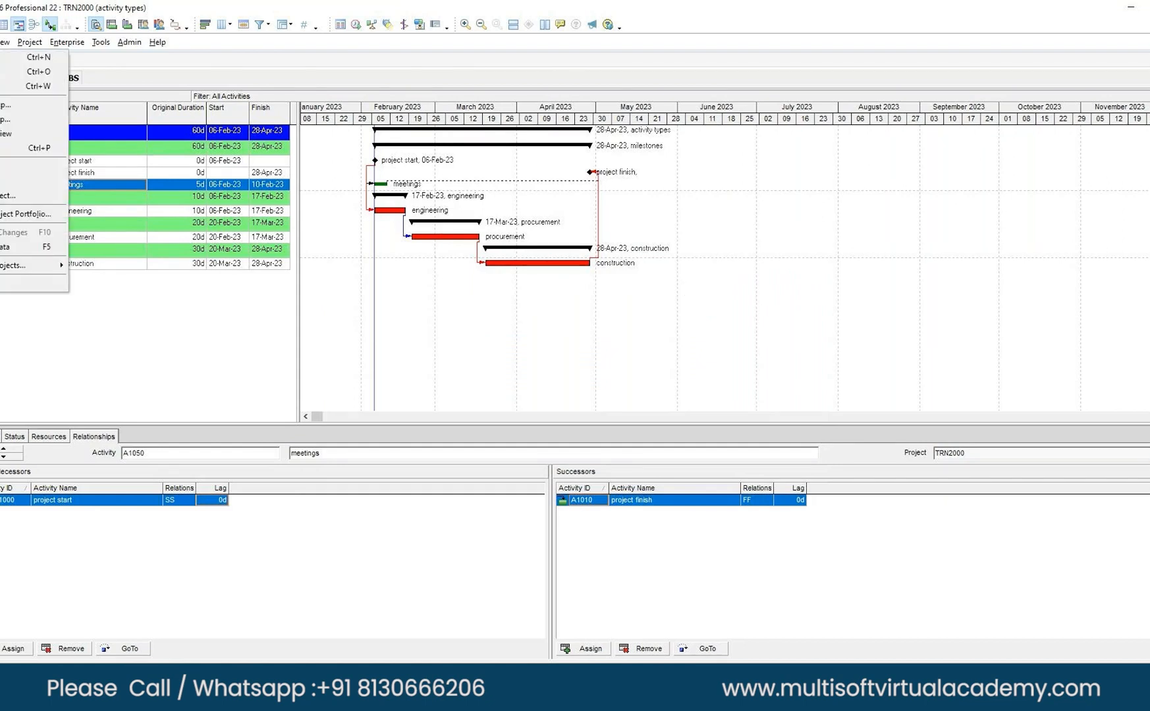
mouse_move(4, 42)
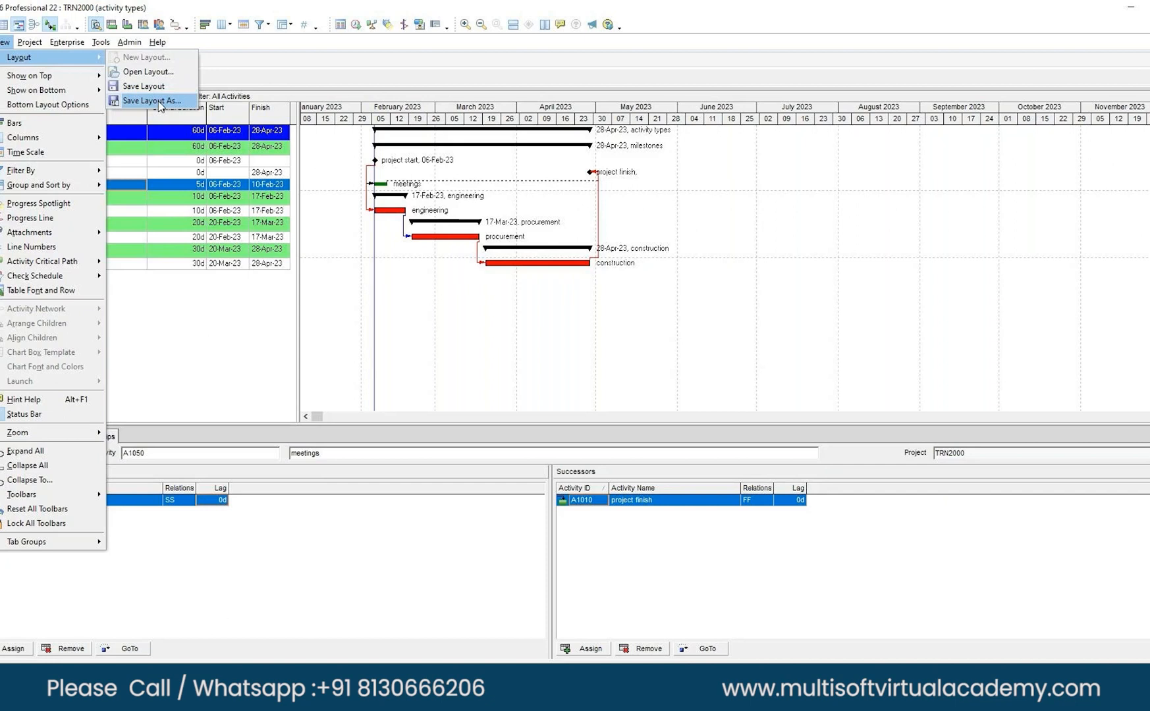
left_click(151, 101)
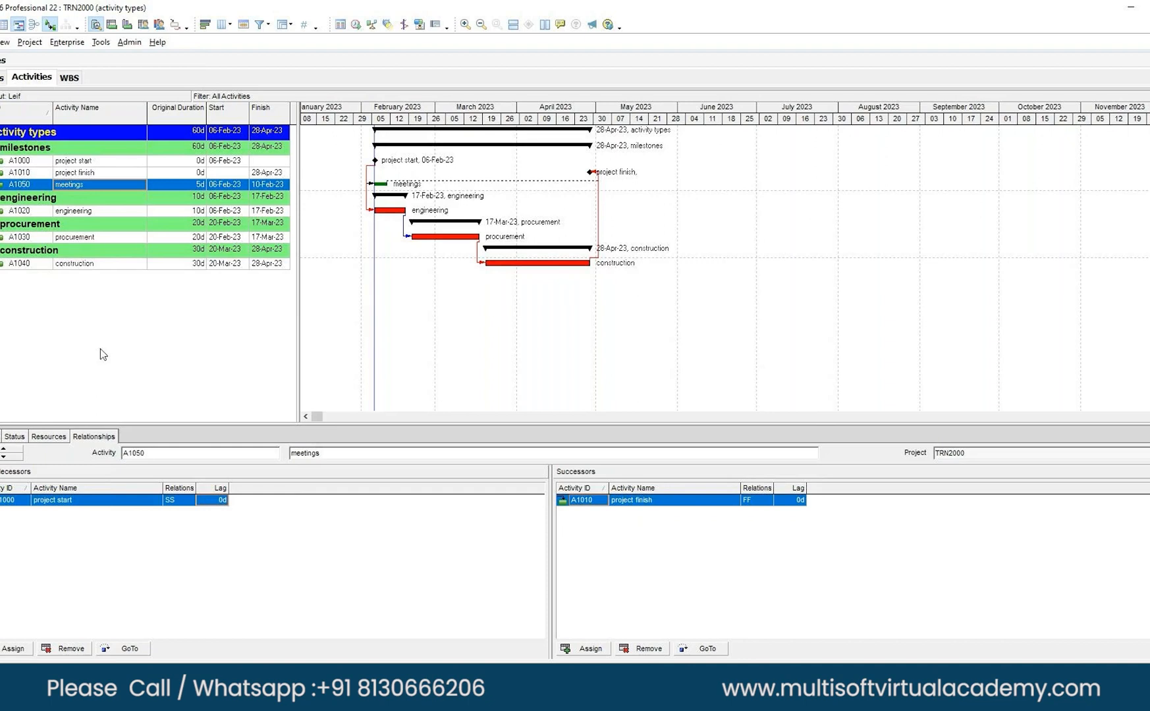
Schedule the project to recalculate the level of effort meetings activity
left_click(403, 24)
left_click(716, 313)
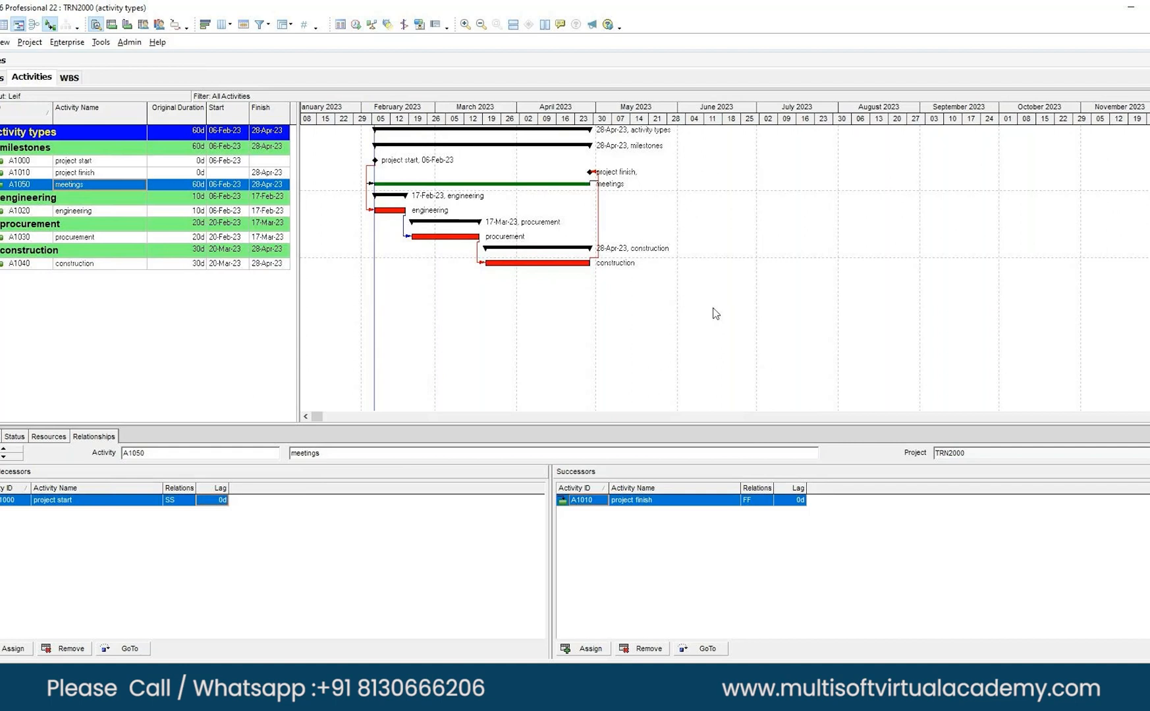
Set the original durations of engineering to 15, procurement to 25 and construction to 35 days, and reschedule the project
left_click(192, 212)
type("15")
key("Return")
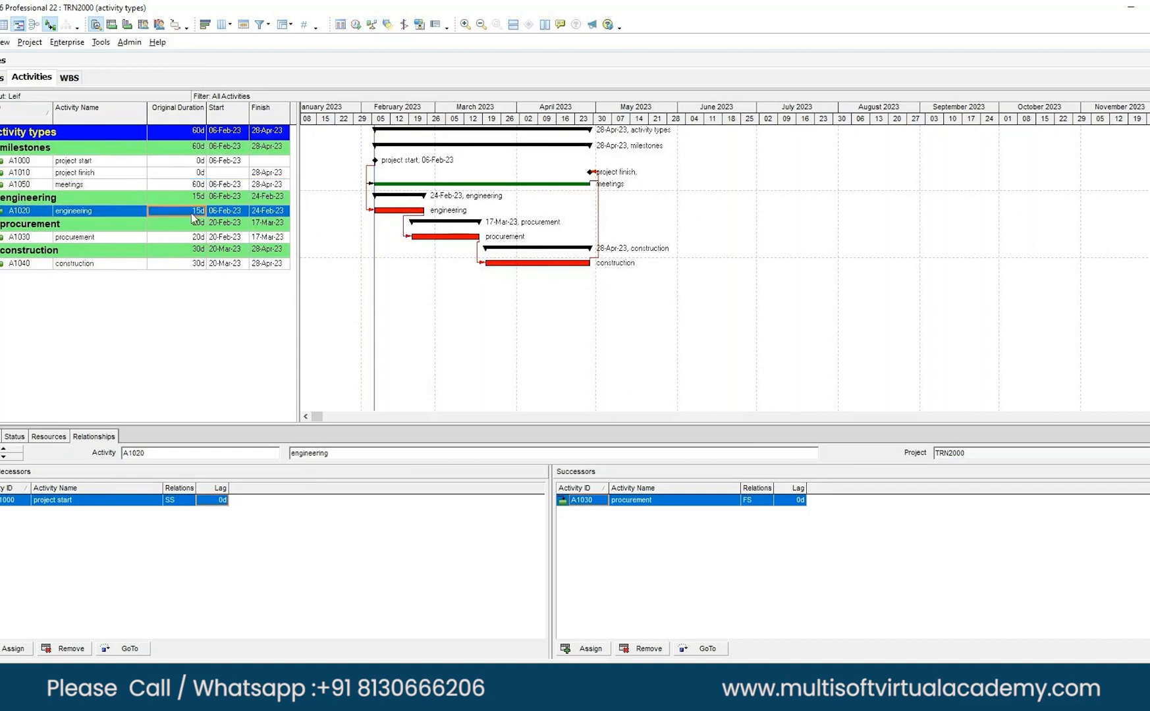
left_click(191, 237)
type("25")
key("Return")
left_click(187, 267)
type("35")
key("Return")
key("F9")
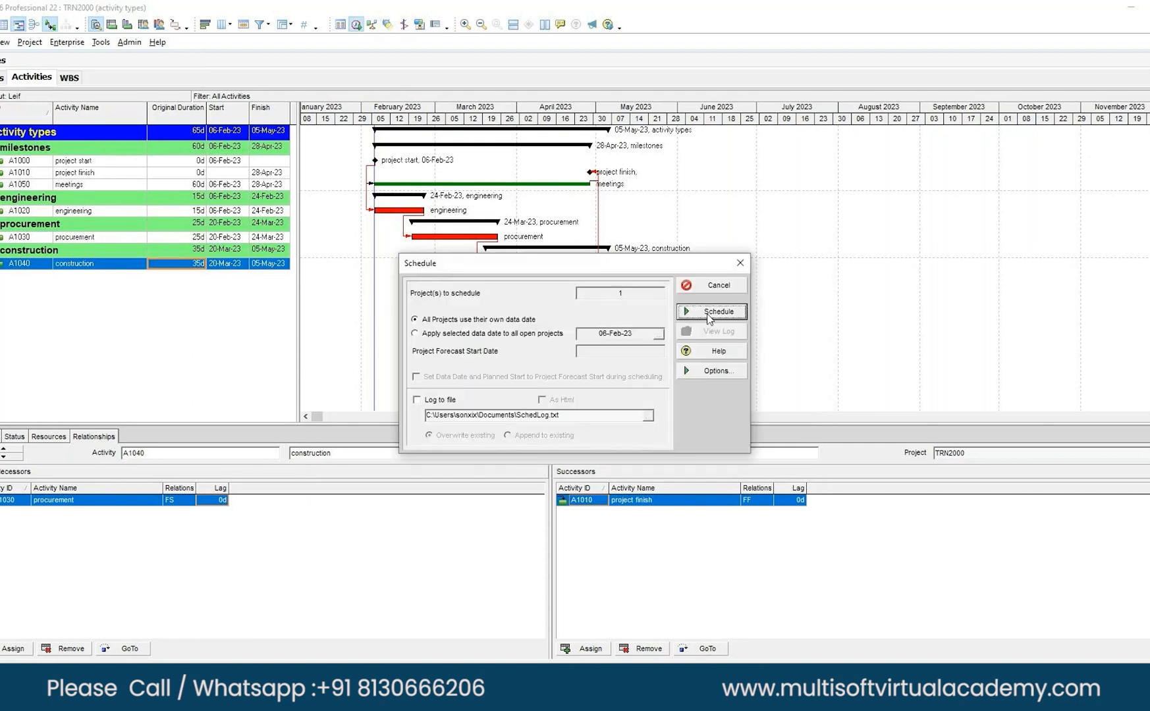
key("Return")
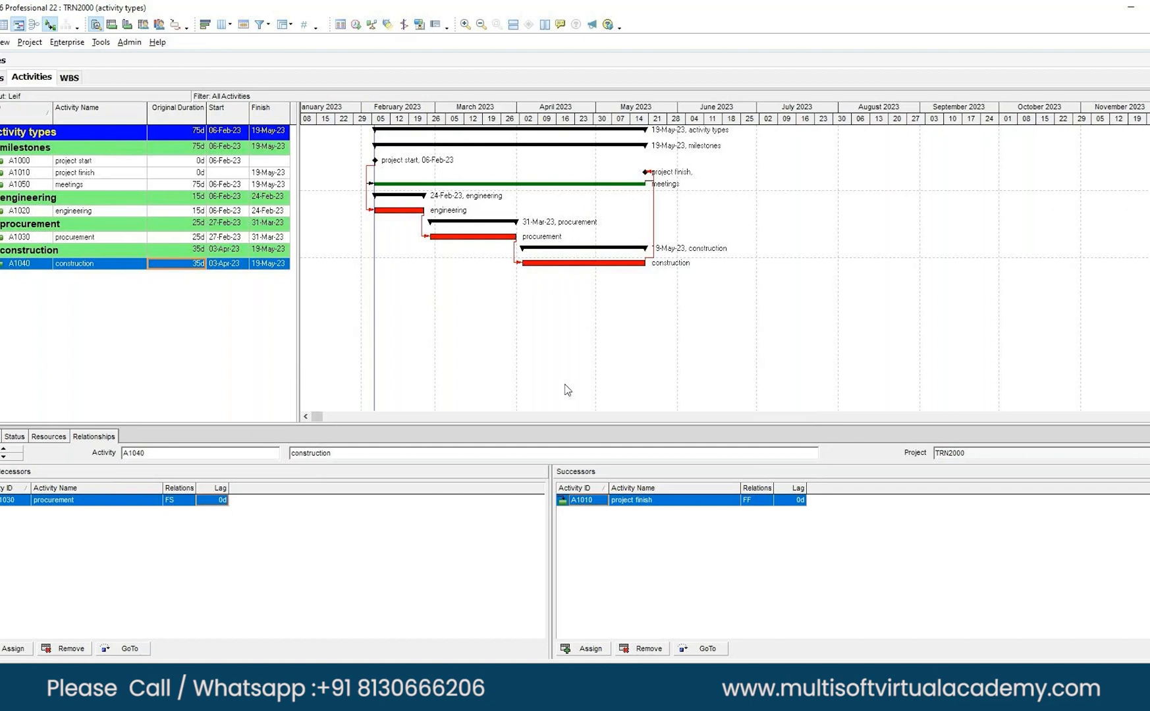
Rename the engineering activity A1020 as engineering1
right_click(79, 210)
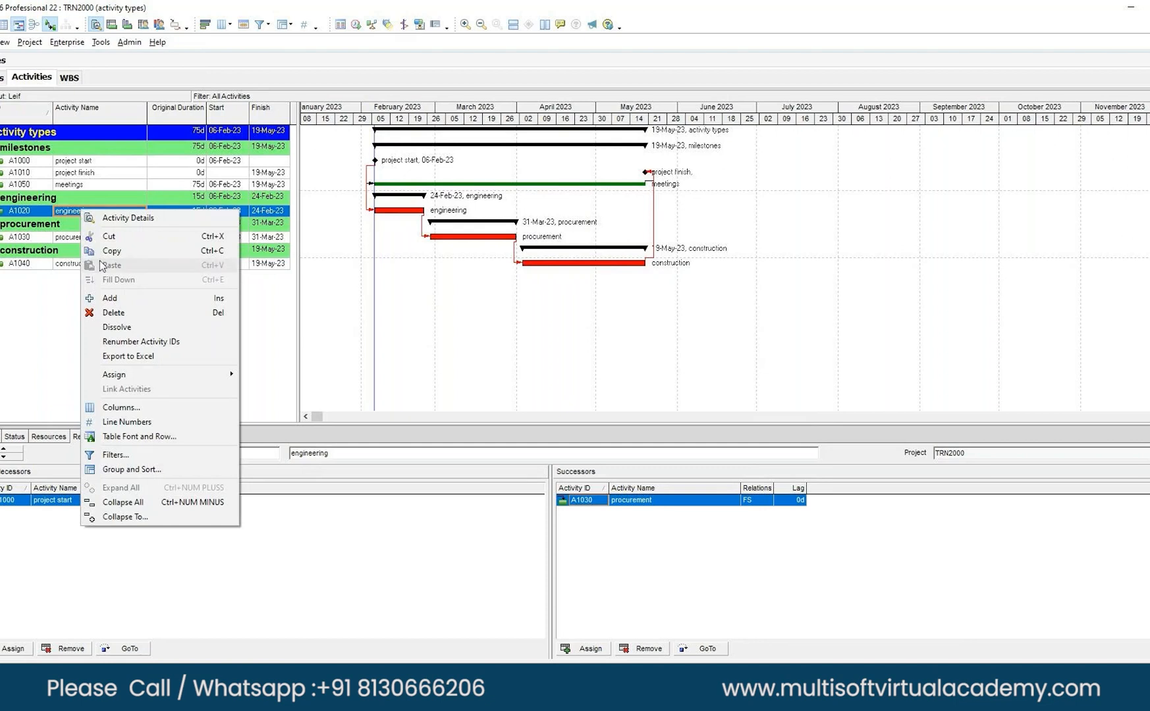
left_click(35, 212)
left_click(35, 212)
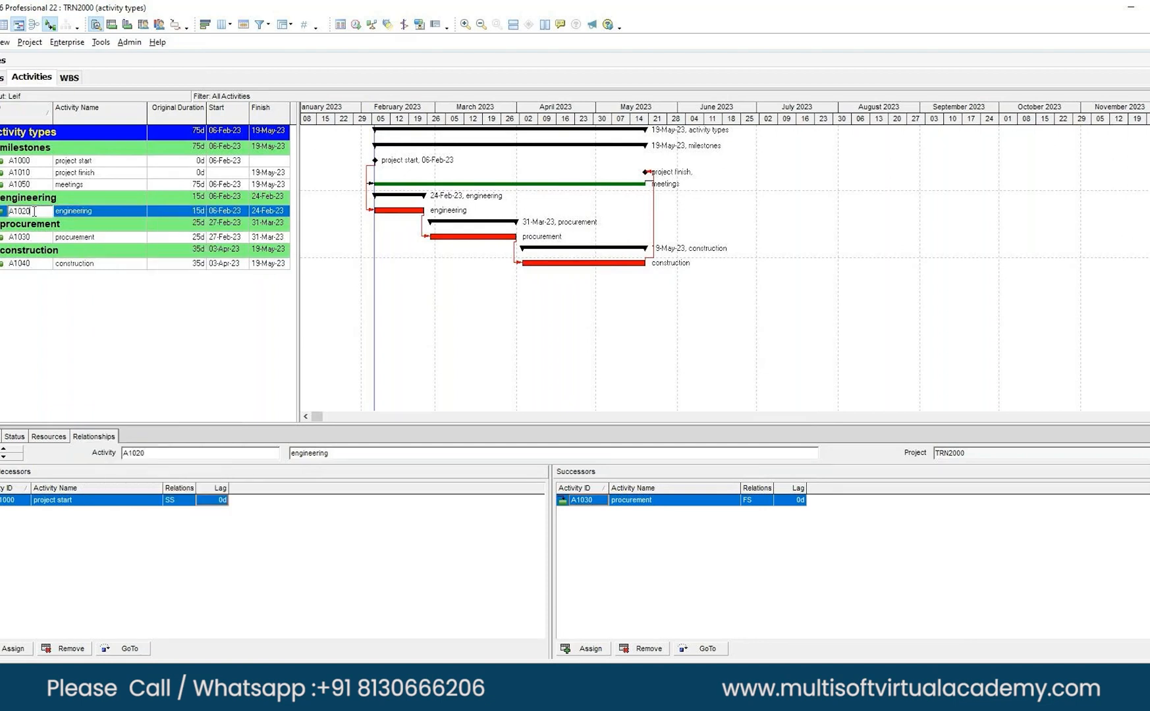
left_click(73, 212)
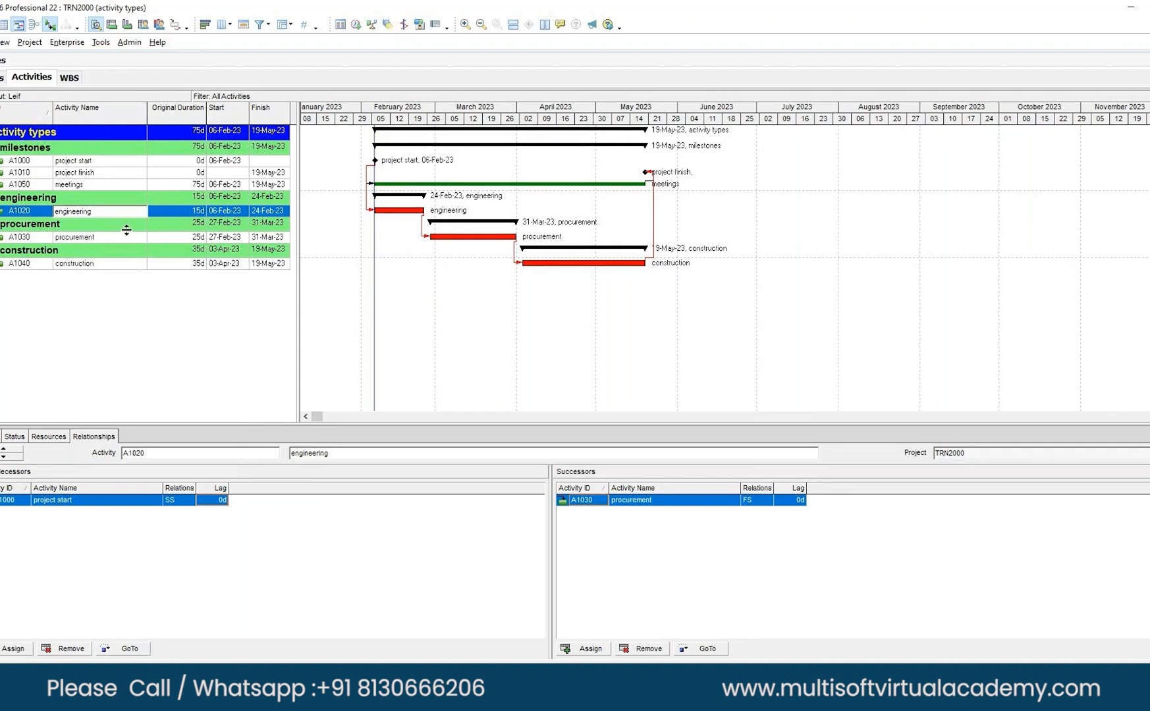
type("1")
key("Return")
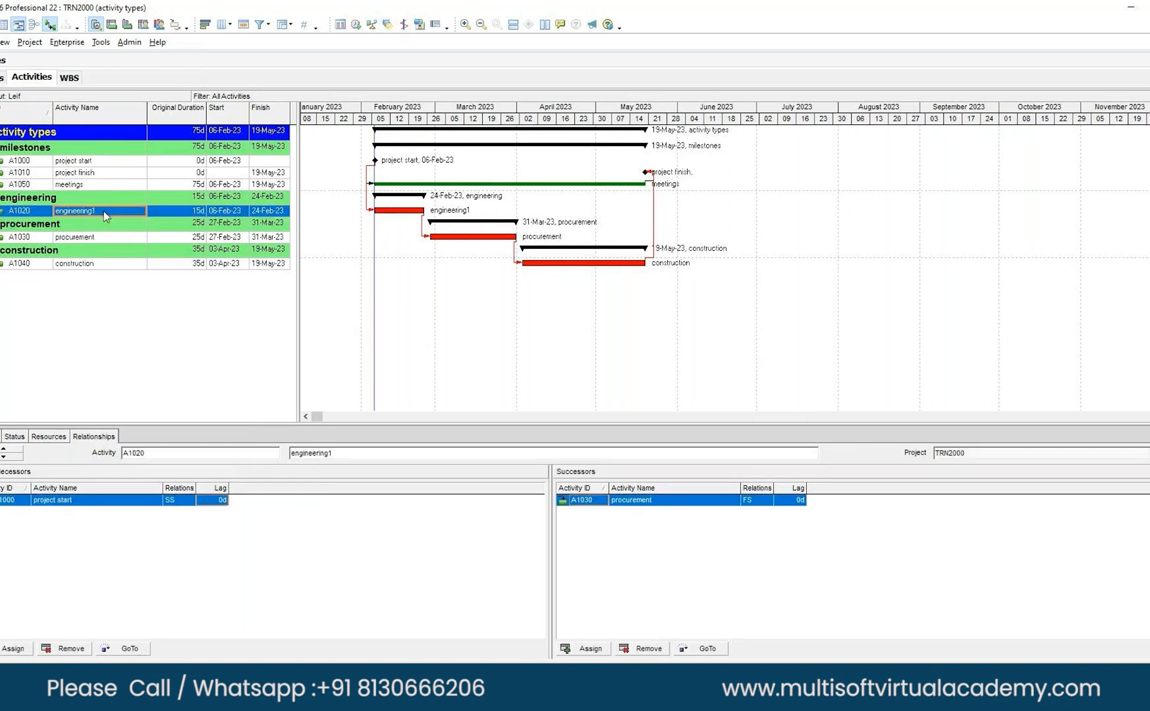
Add two activities named engineering2 and engineering3 below engineering1 in the engineering WBS
right_click(106, 217)
left_click(135, 301)
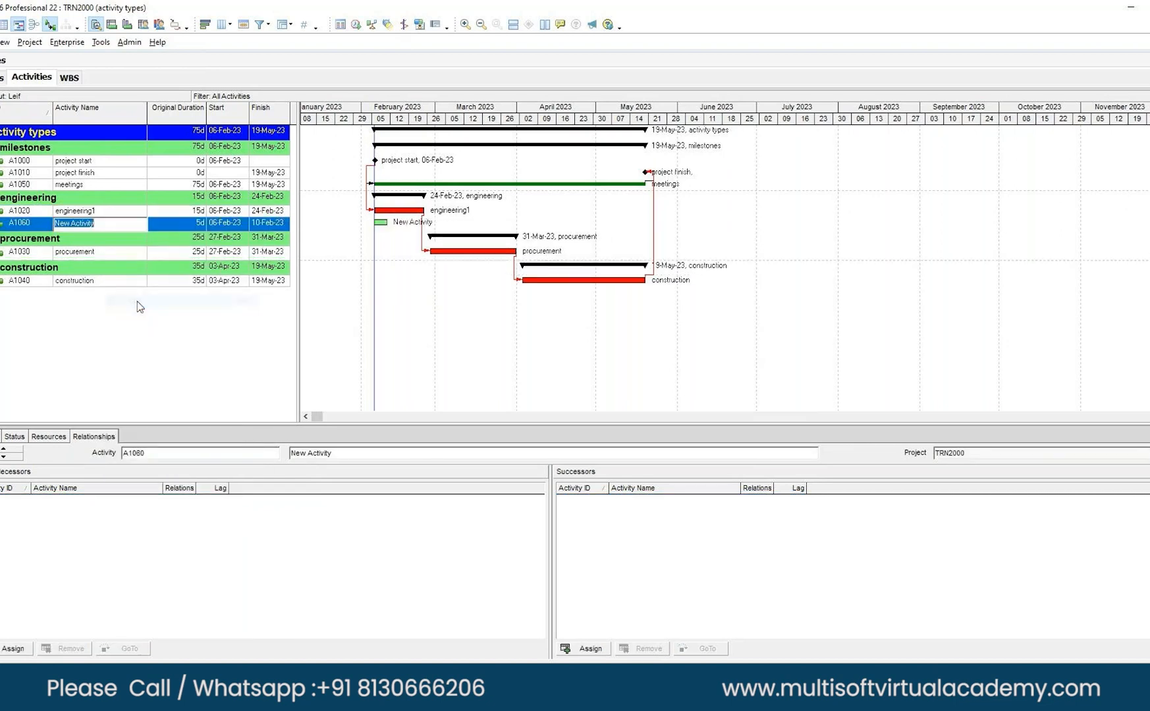
type("engineering2")
right_click(117, 305)
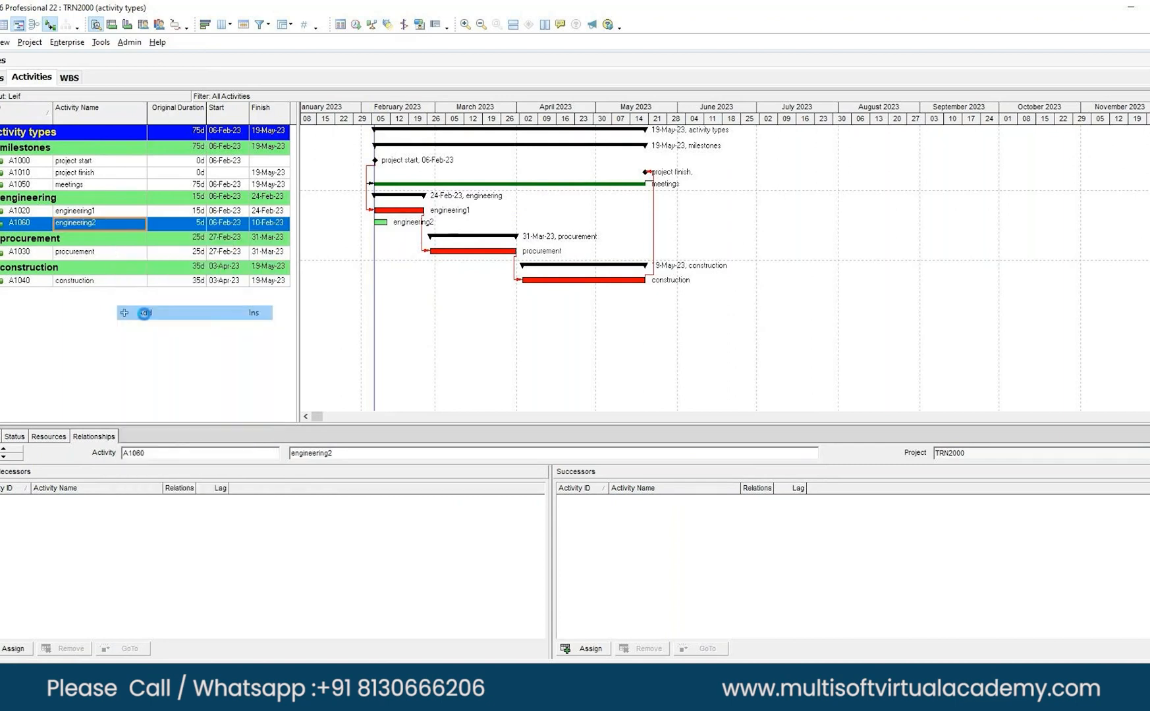
left_click(135, 314)
type("engineering3")
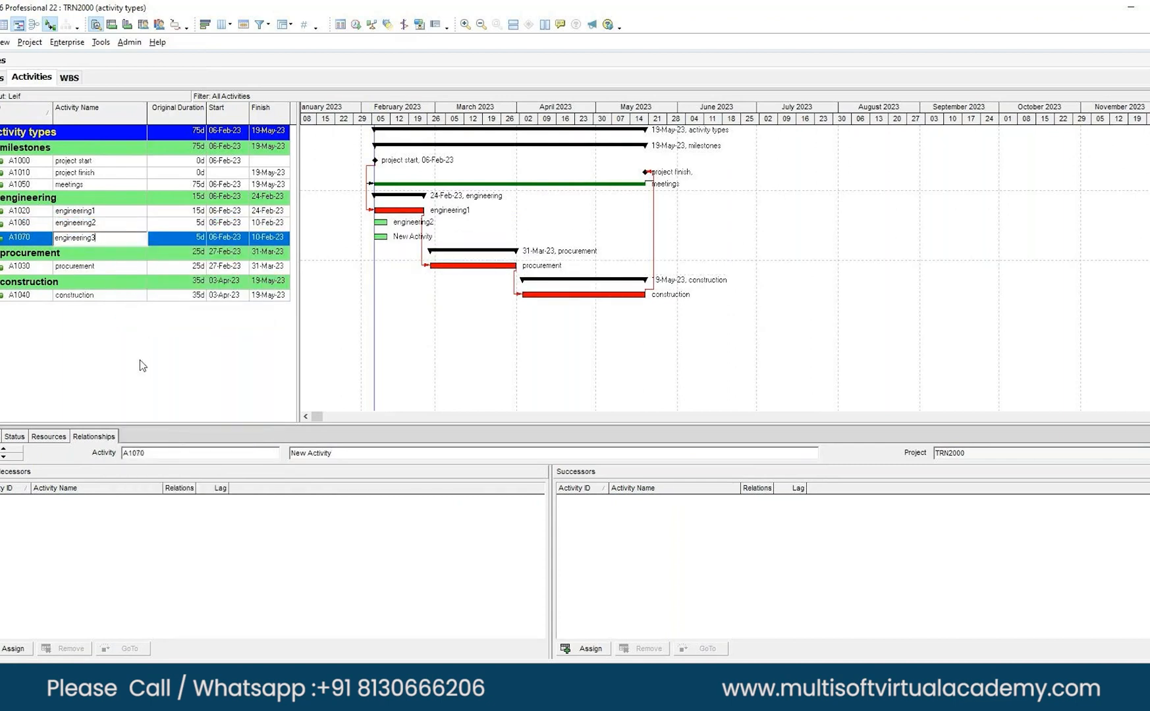
key("Return")
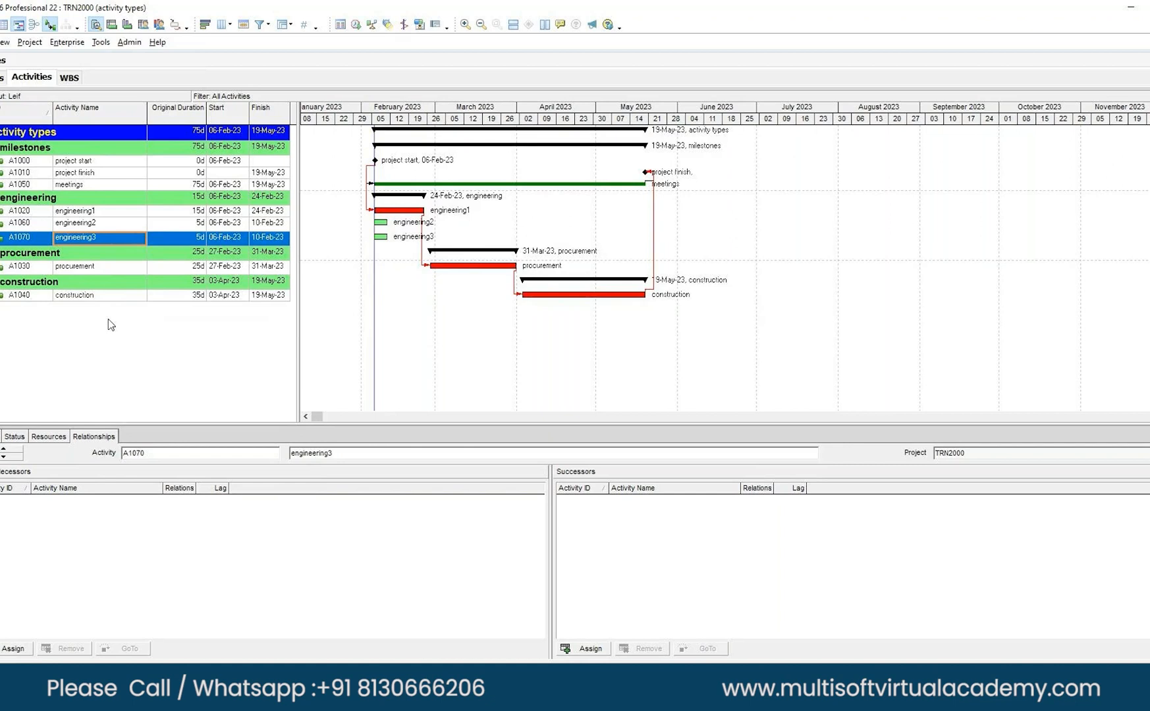
Set the original durations of engineering2 to 10 days and engineering3 to 8 days
left_click(176, 222)
type("10")
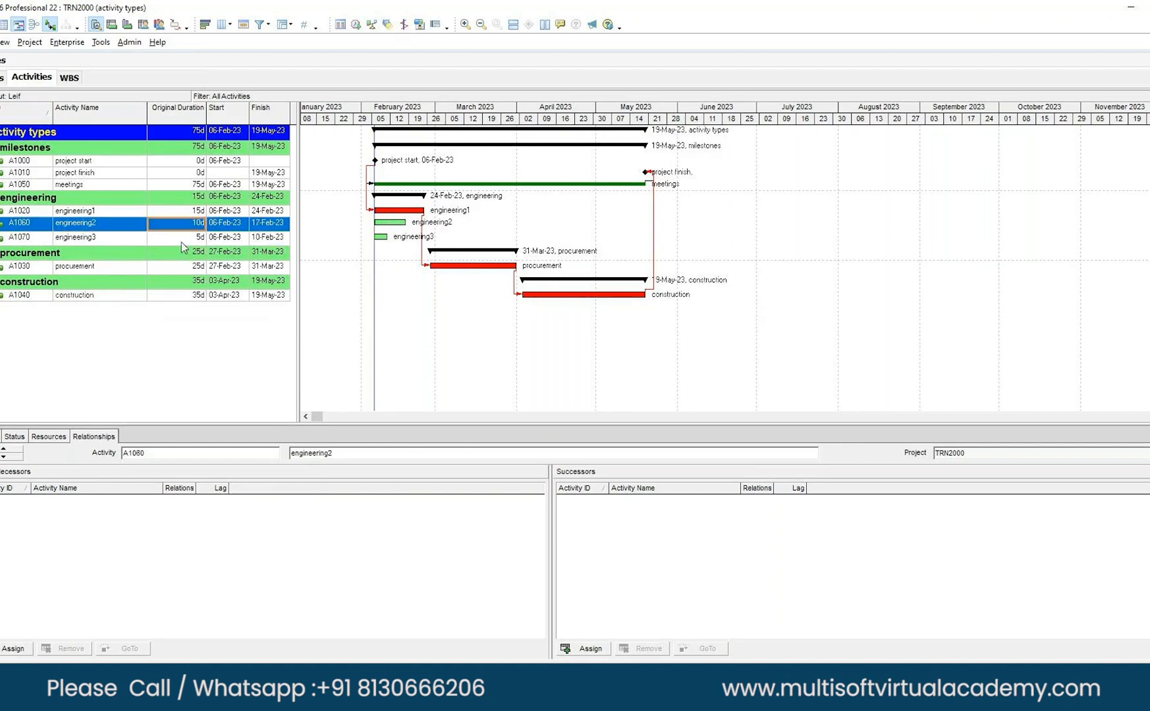
key("Return")
key("Down")
type("8")
key("Return")
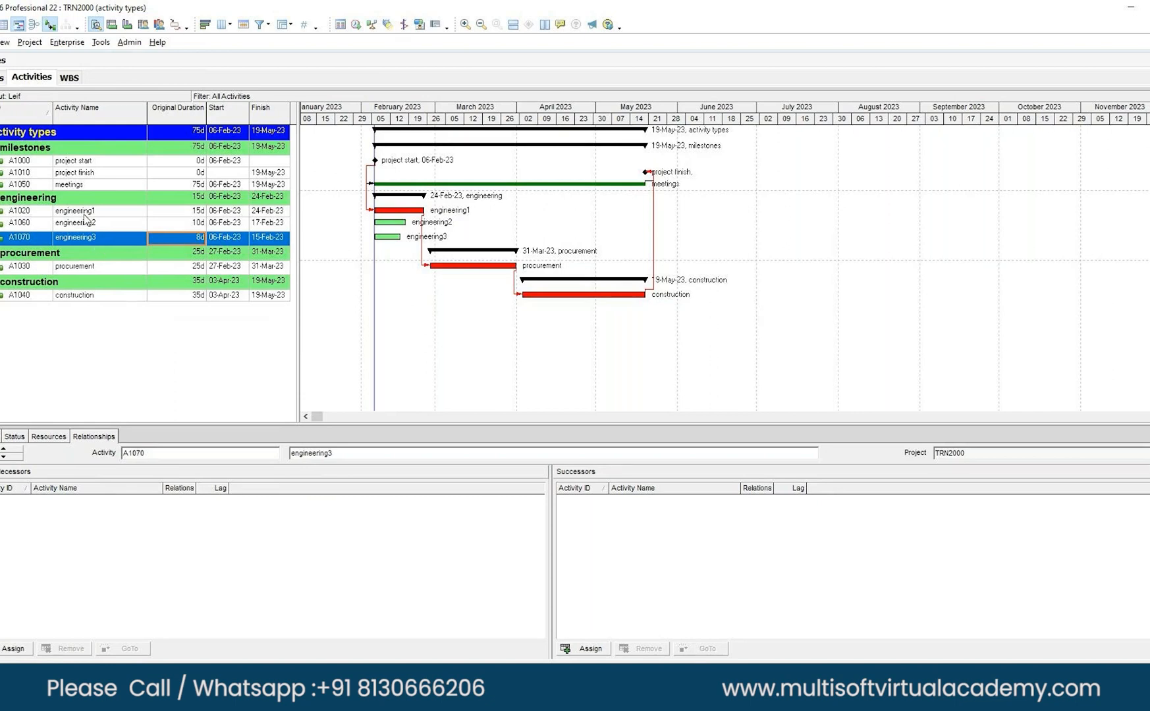
Link engineering1, engineering2 and engineering3 in sequence and reschedule the project
left_click_drag(86, 216, 92, 241)
right_click(92, 241)
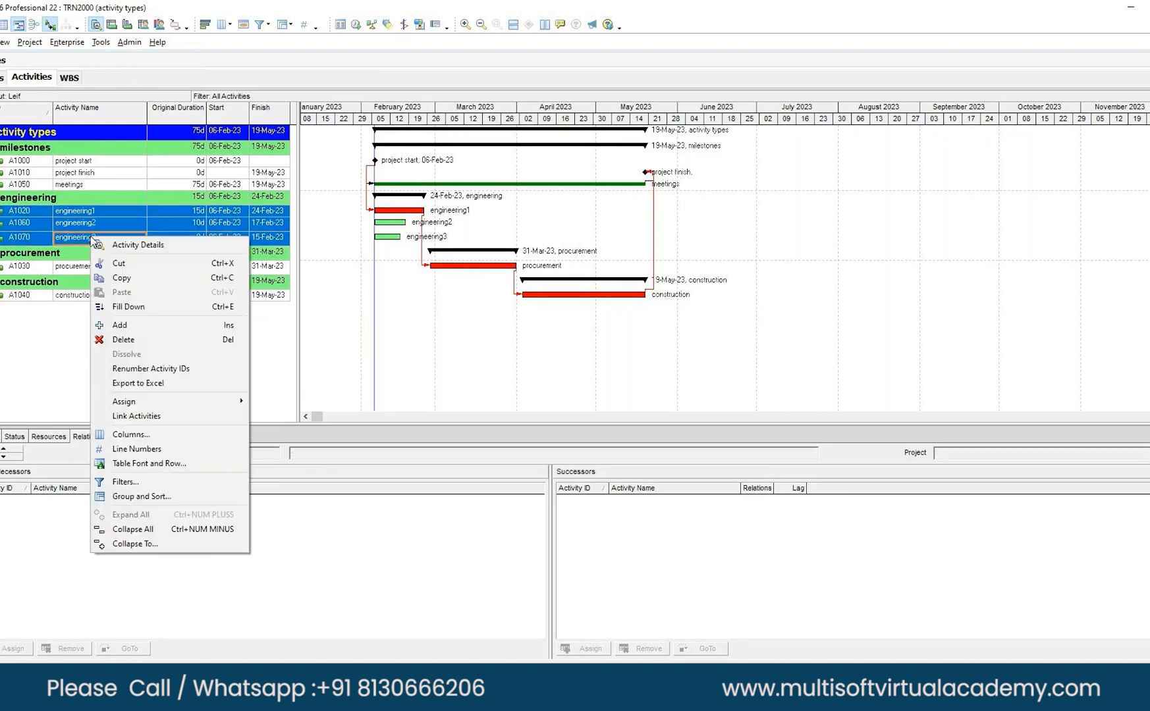
left_click(132, 417)
key("F9")
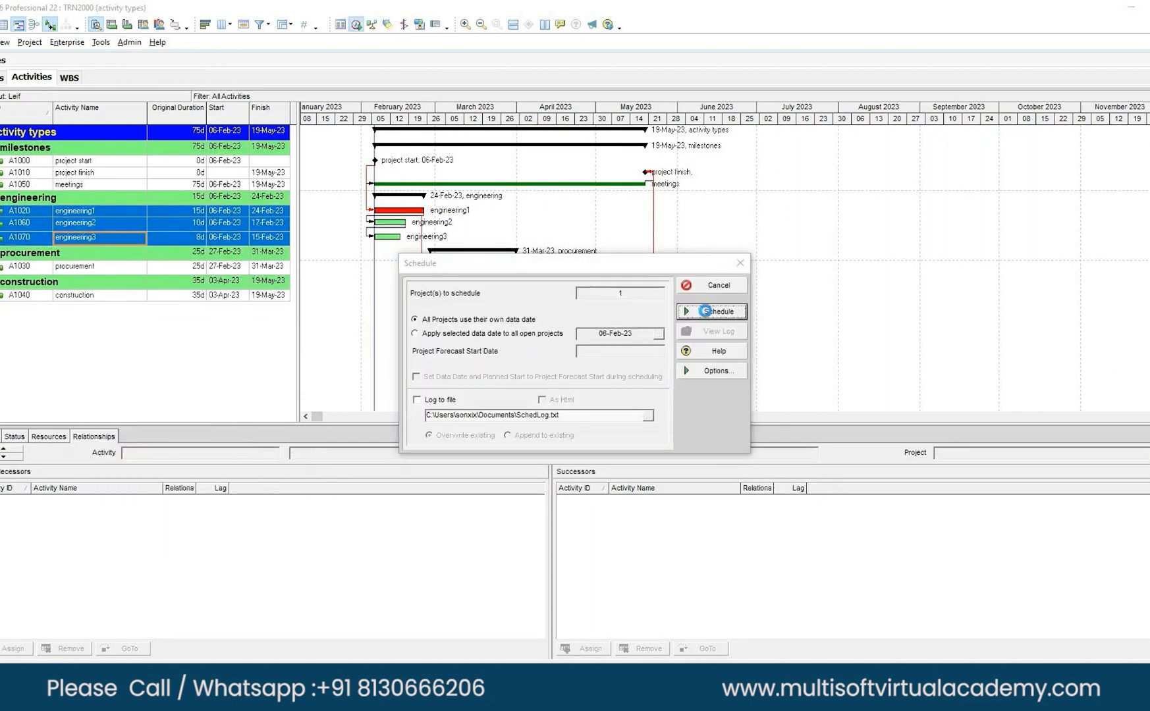
left_click(706, 311)
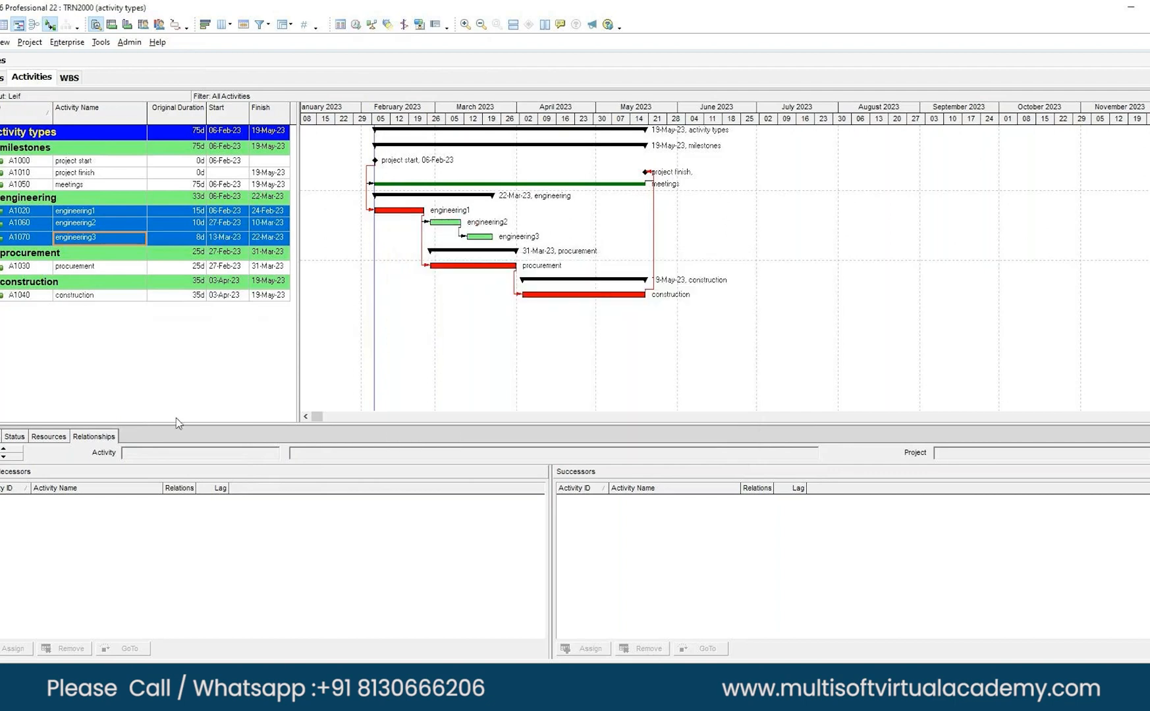